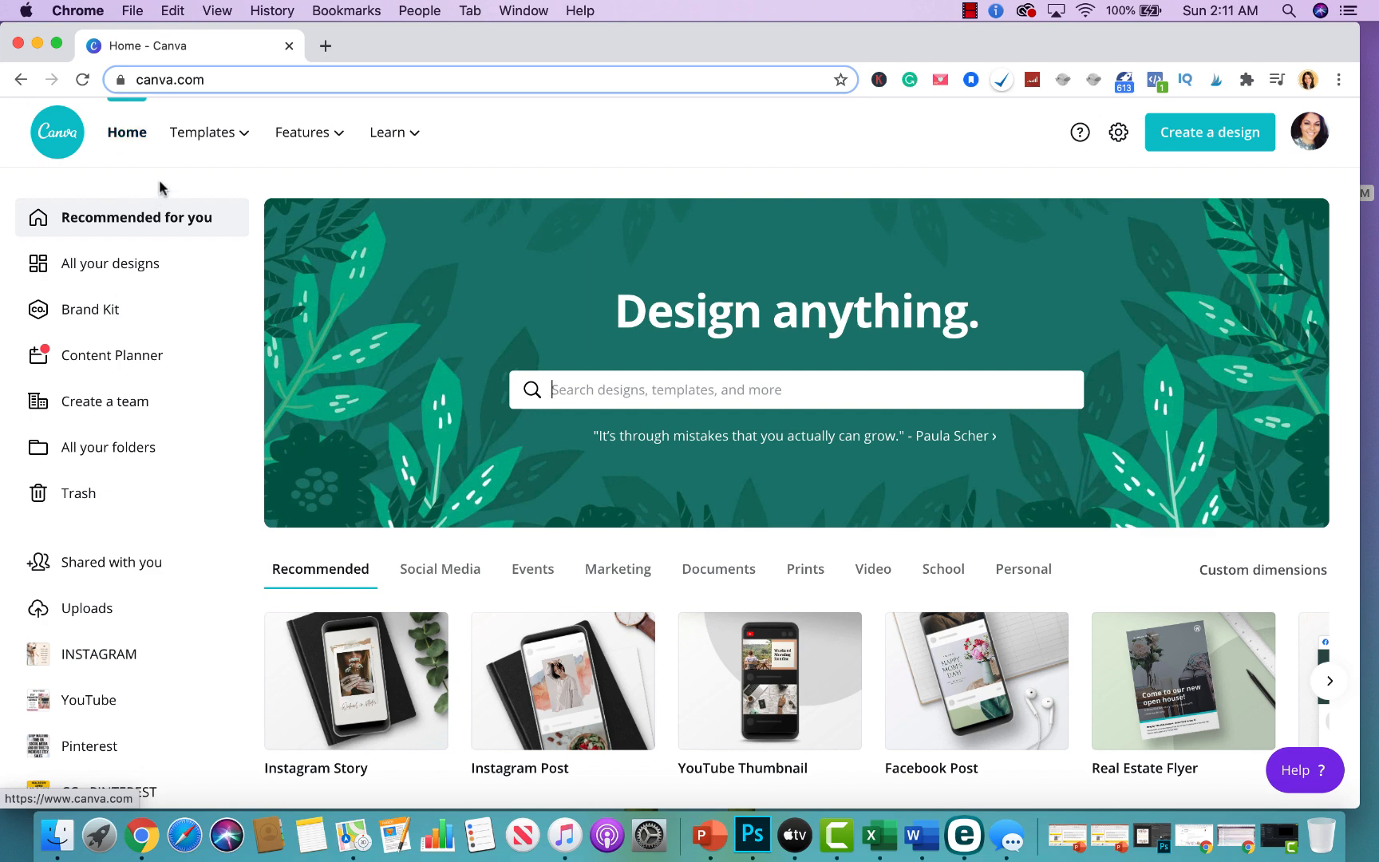
Open the Brand Kit and review its logos, brand colors and brand fonts.
mouse_move(203, 132)
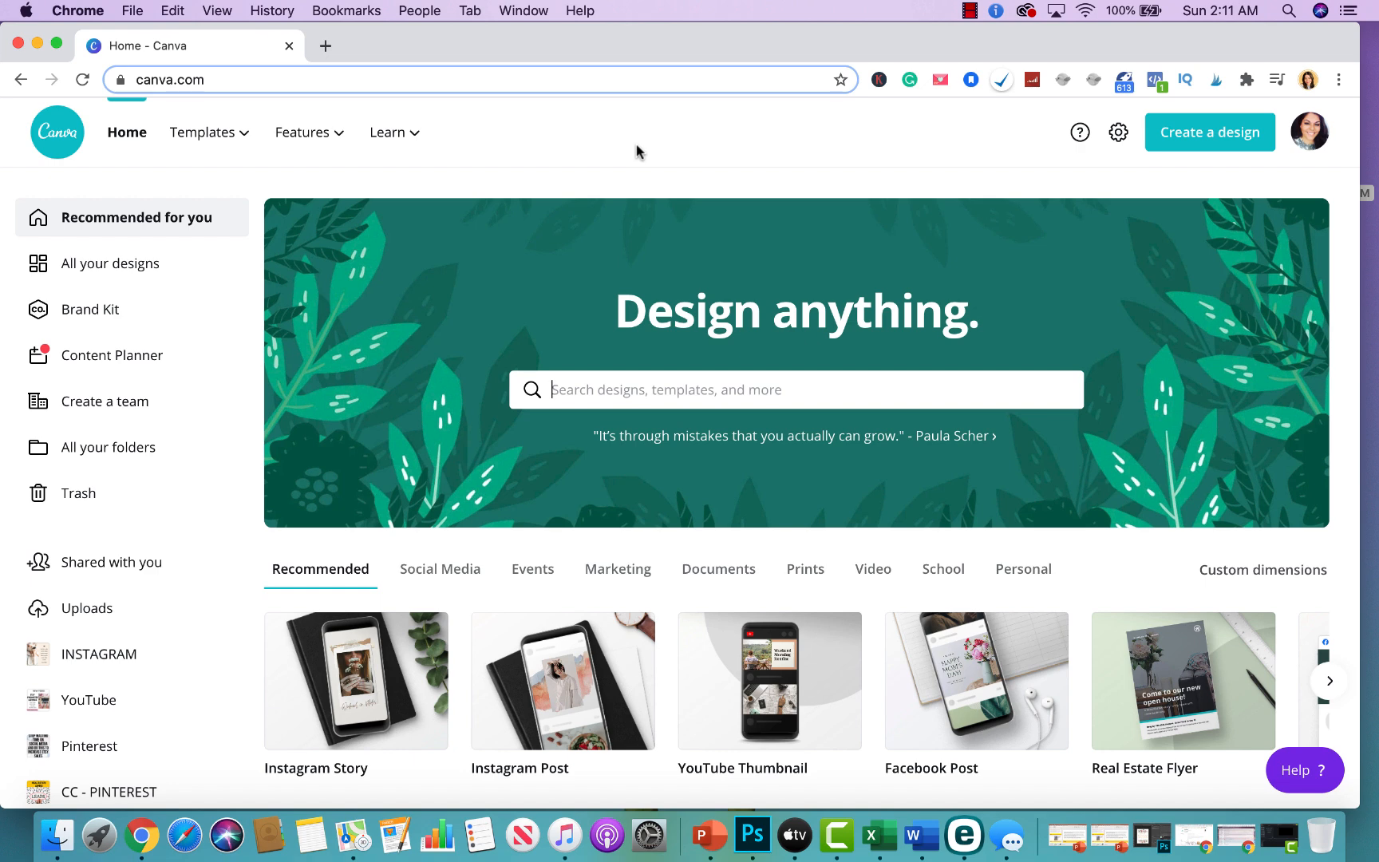
left_click(90, 310)
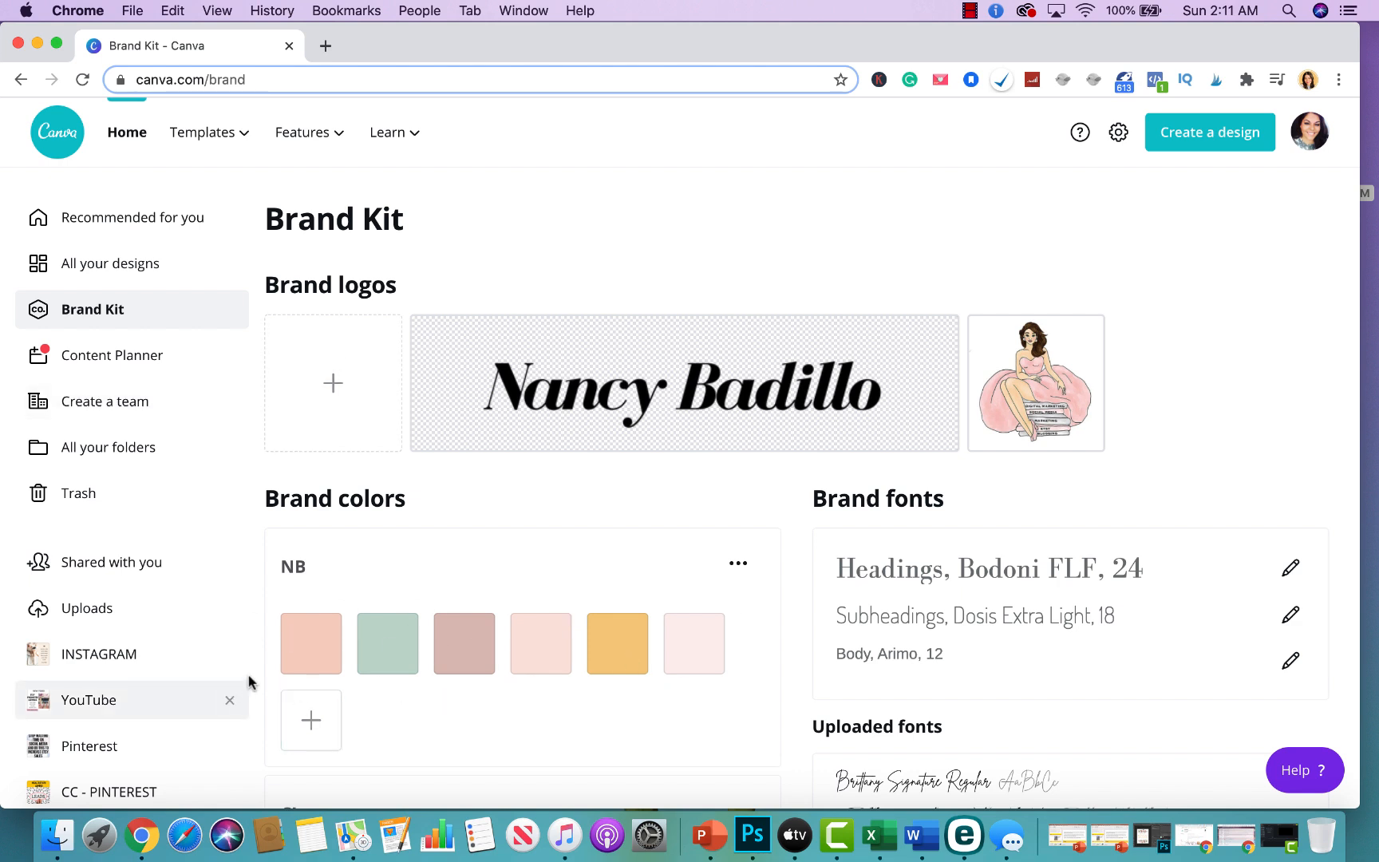
mouse_move(506, 379)
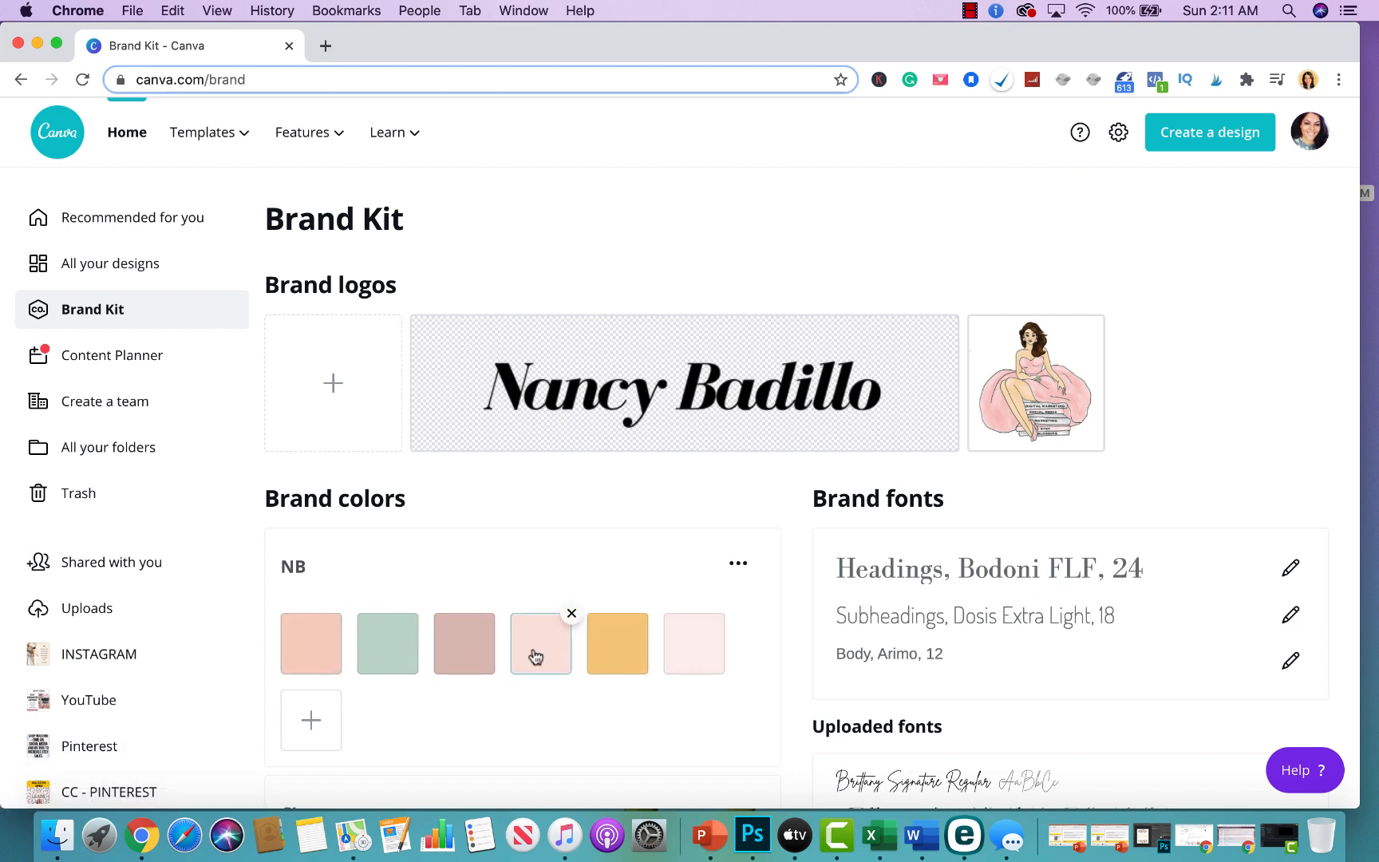
scroll(988, 579, "down", 3)
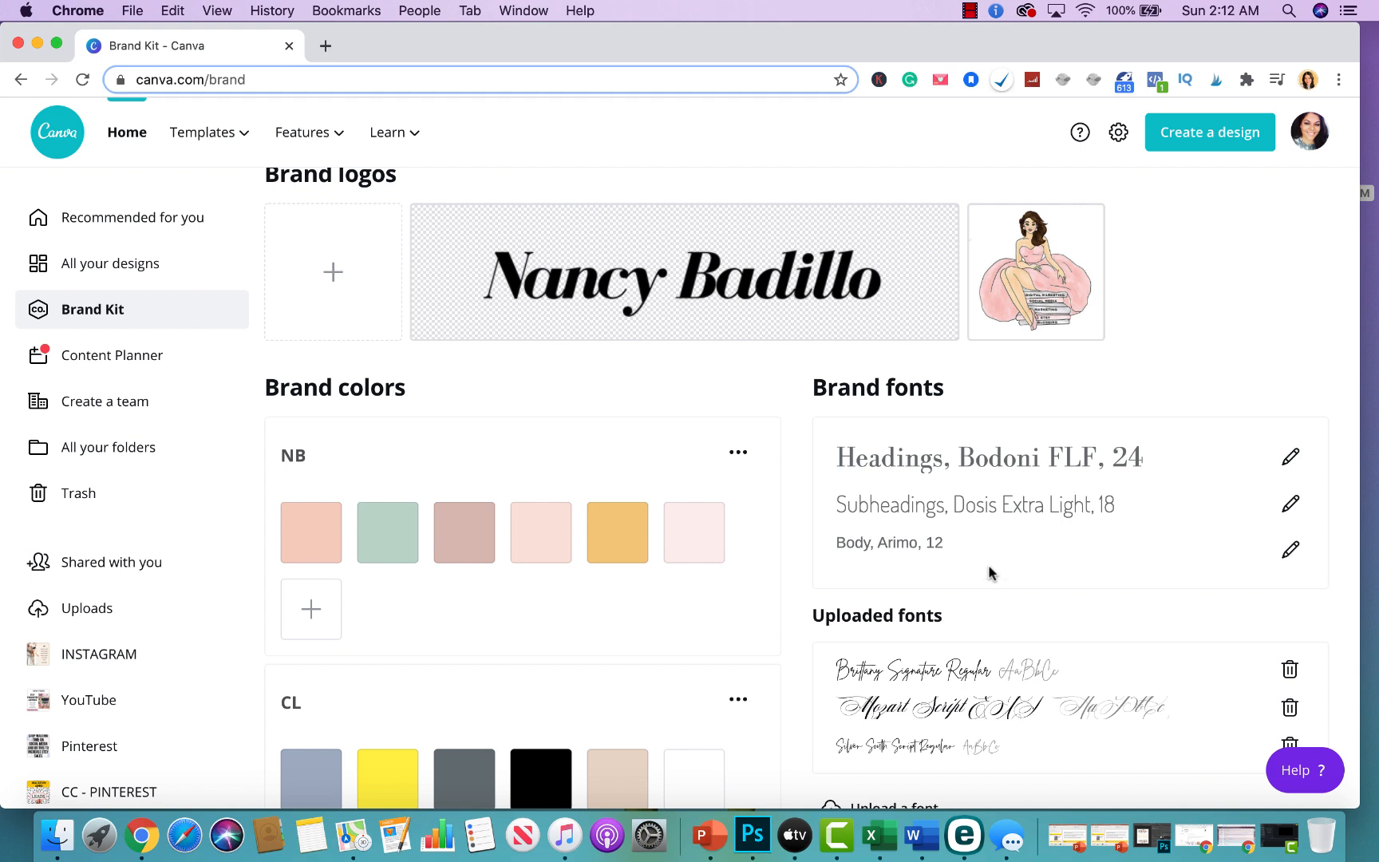
scroll(613, 693, "up", 2)
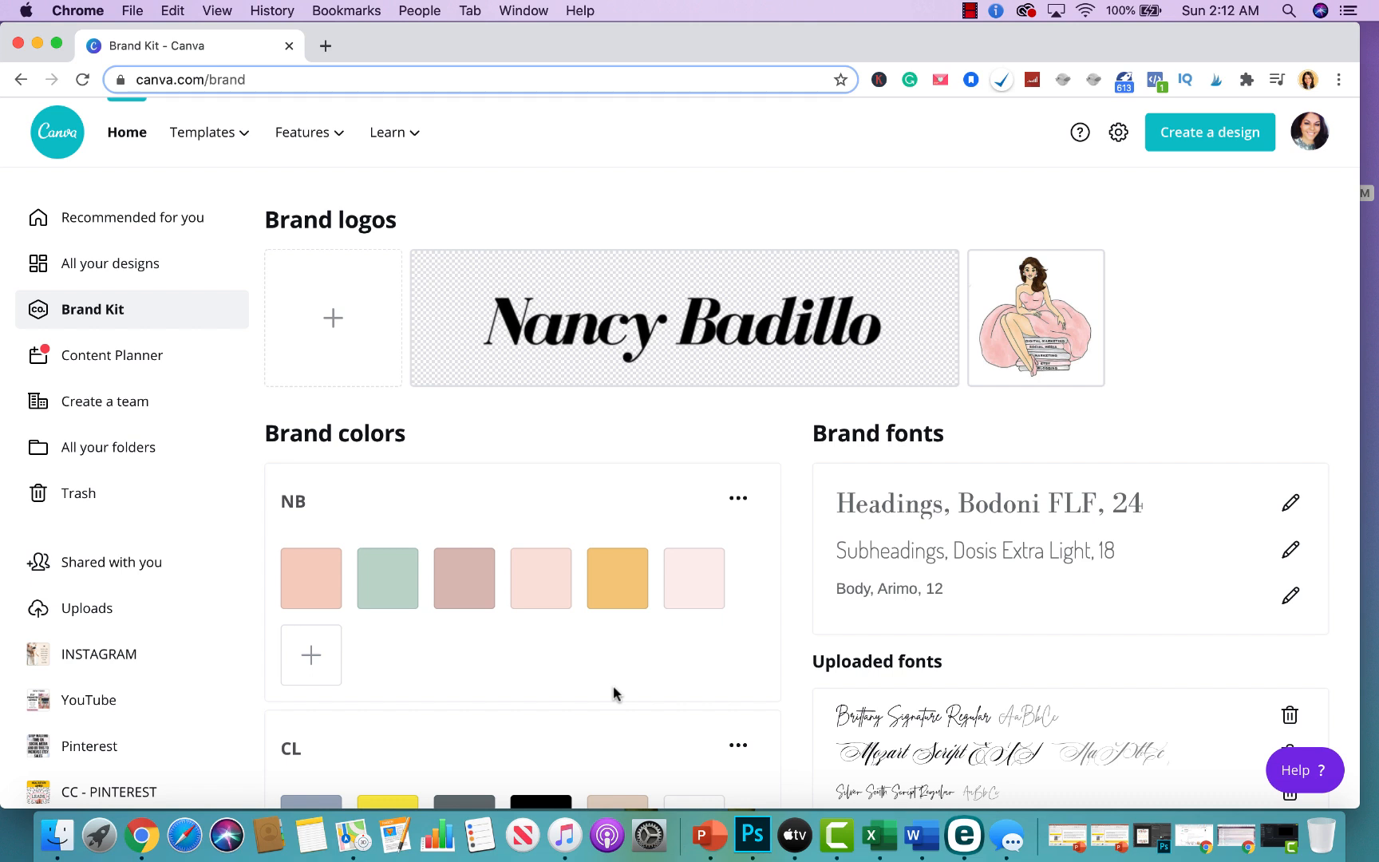
Create a new design with custom dimensions of 800 × 1200 px.
left_click(1178, 135)
left_click(1019, 239)
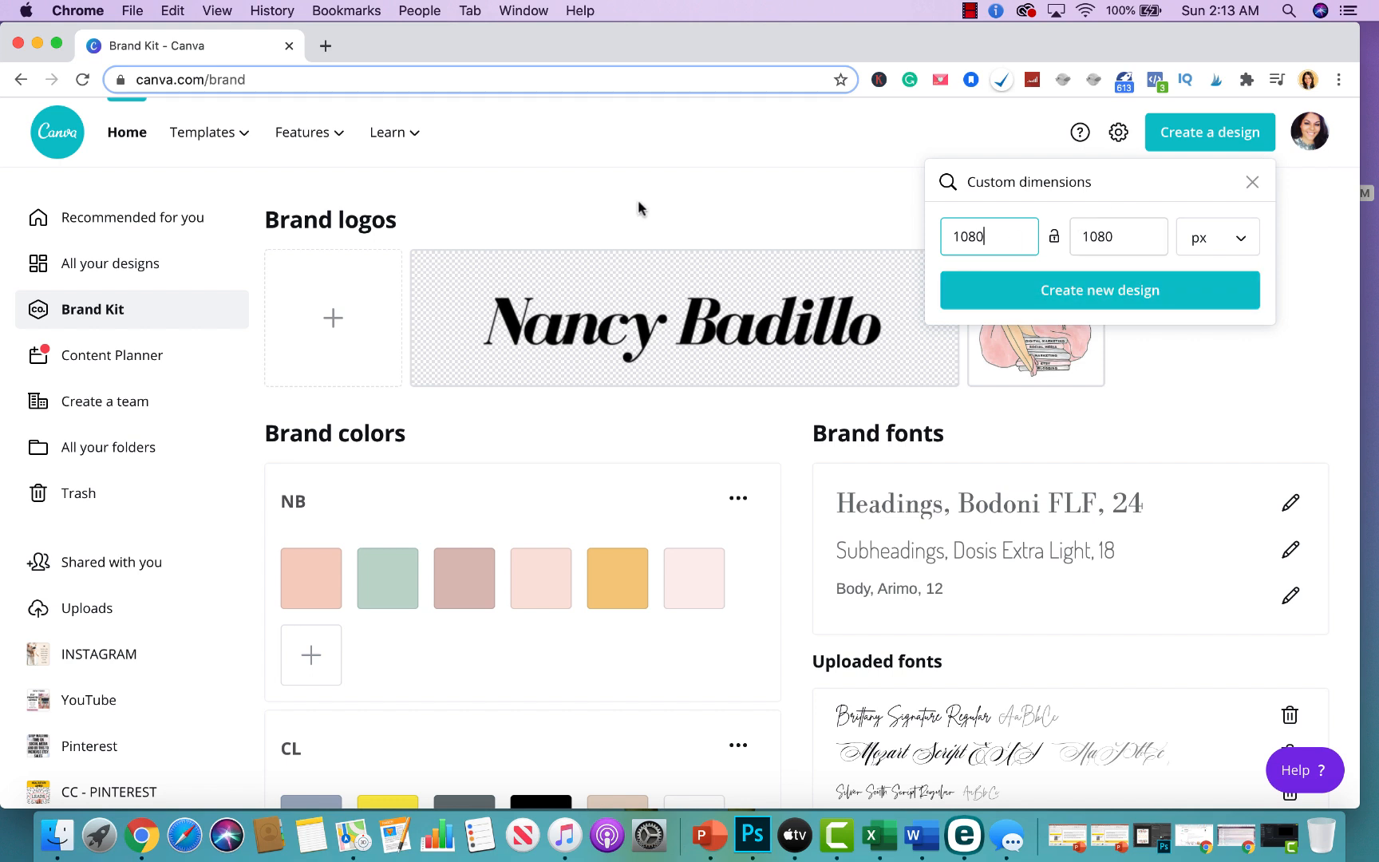
double_click(1003, 235)
type("800")
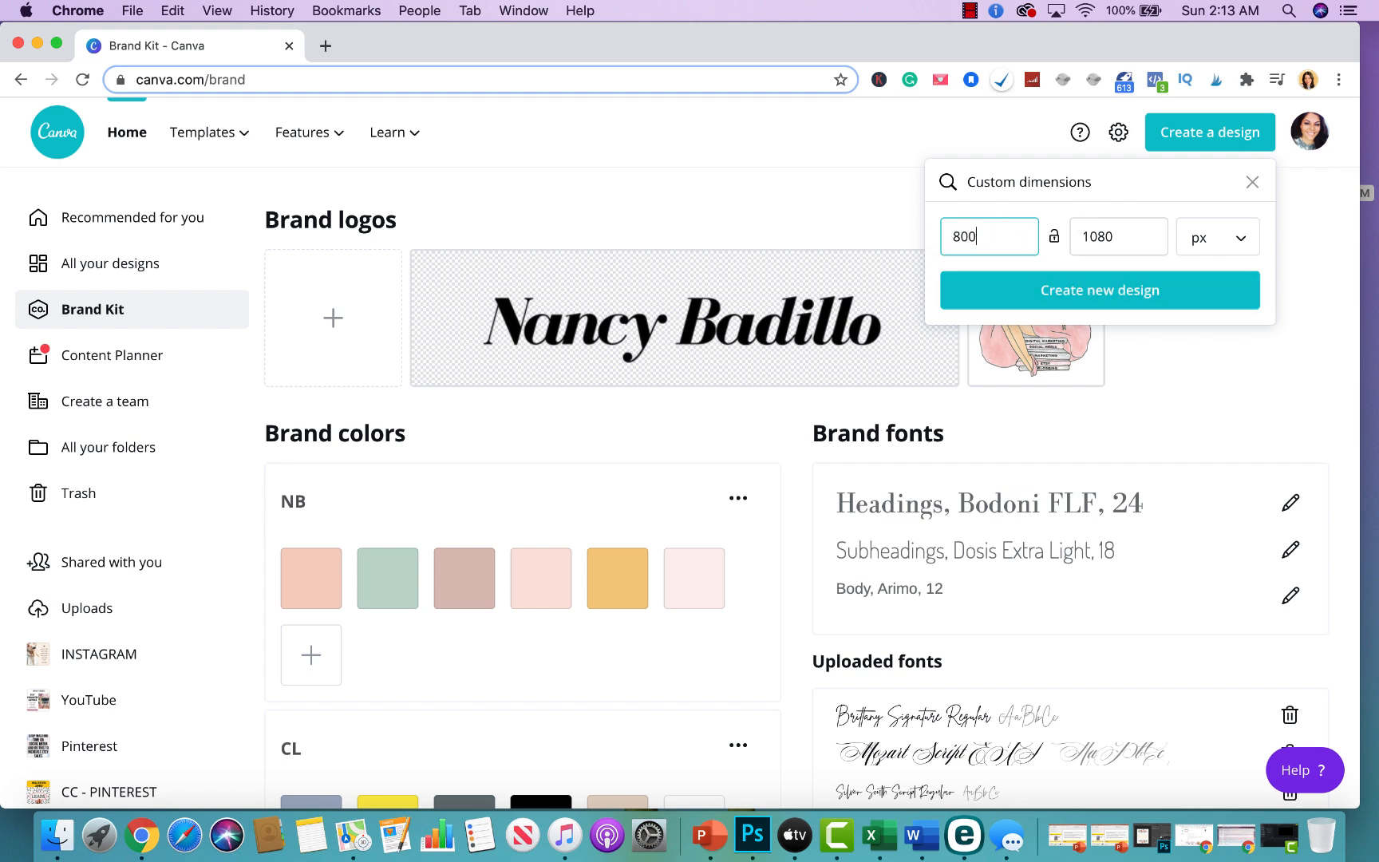
key("Tab")
left_click(1104, 241)
double_click(1106, 244)
type("1200")
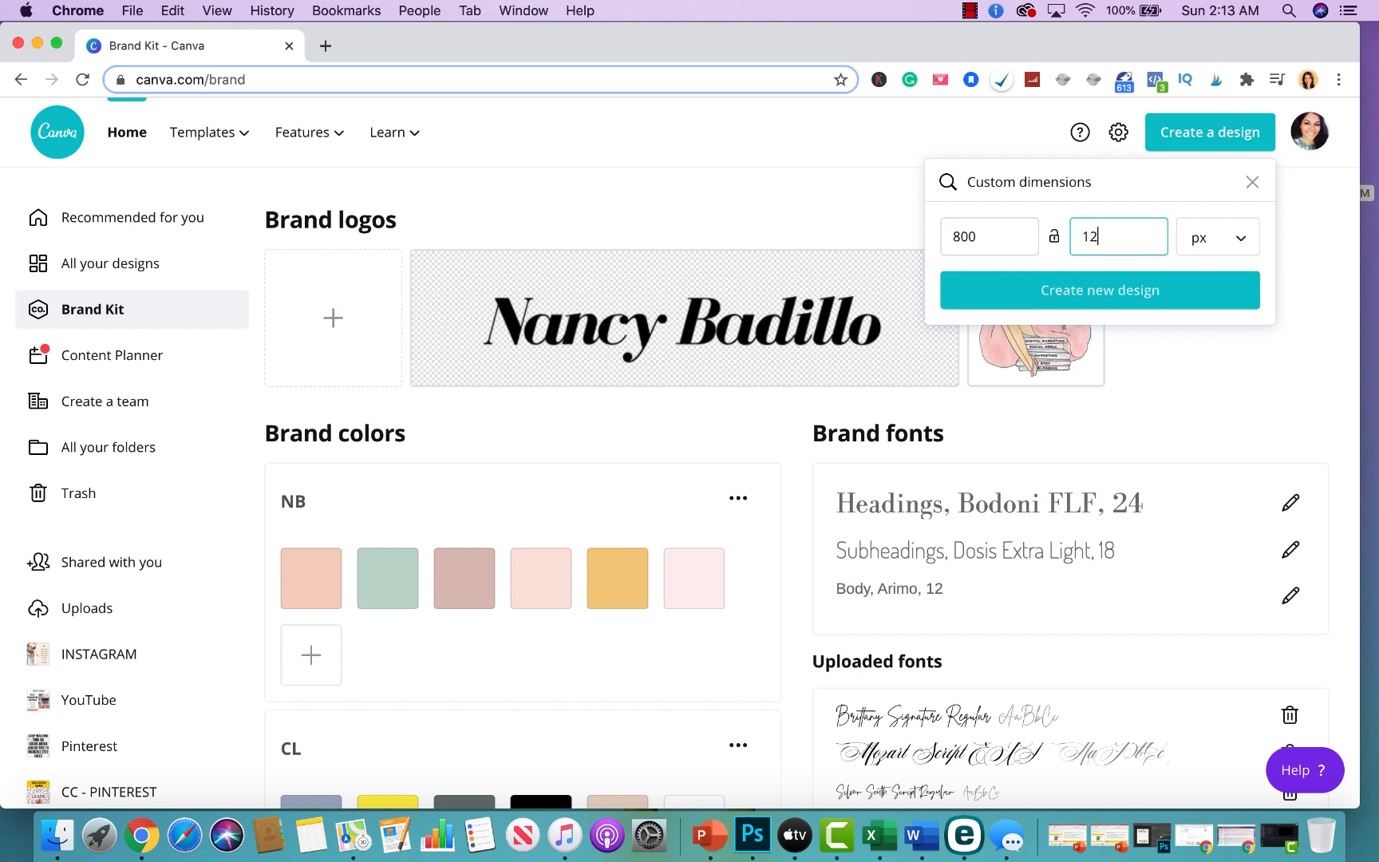
left_click(1105, 293)
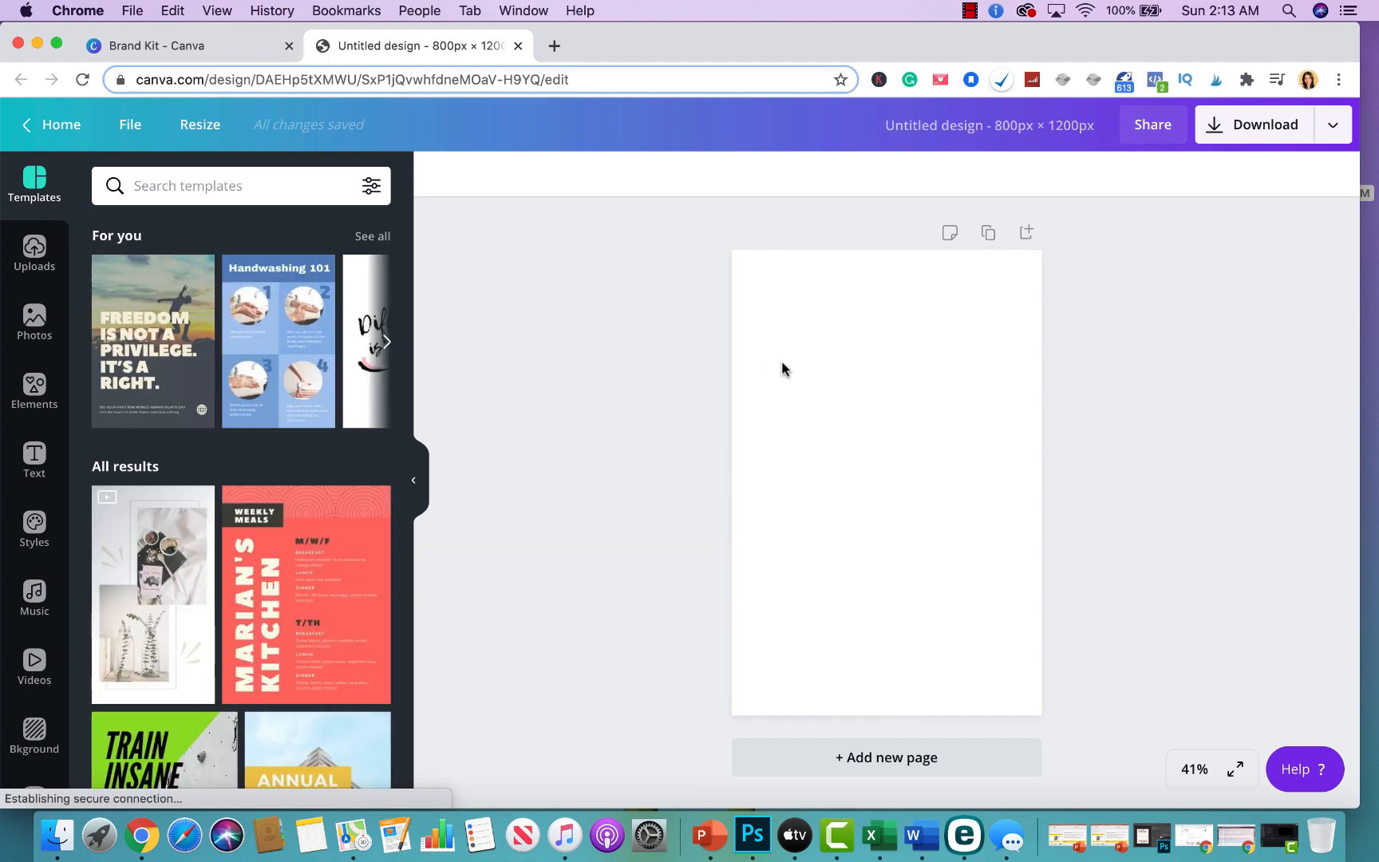
Try the NB brand palette colors as the page background, ending with the lightest pink.
scroll(40, 439, "down", 3)
left_click(44, 427)
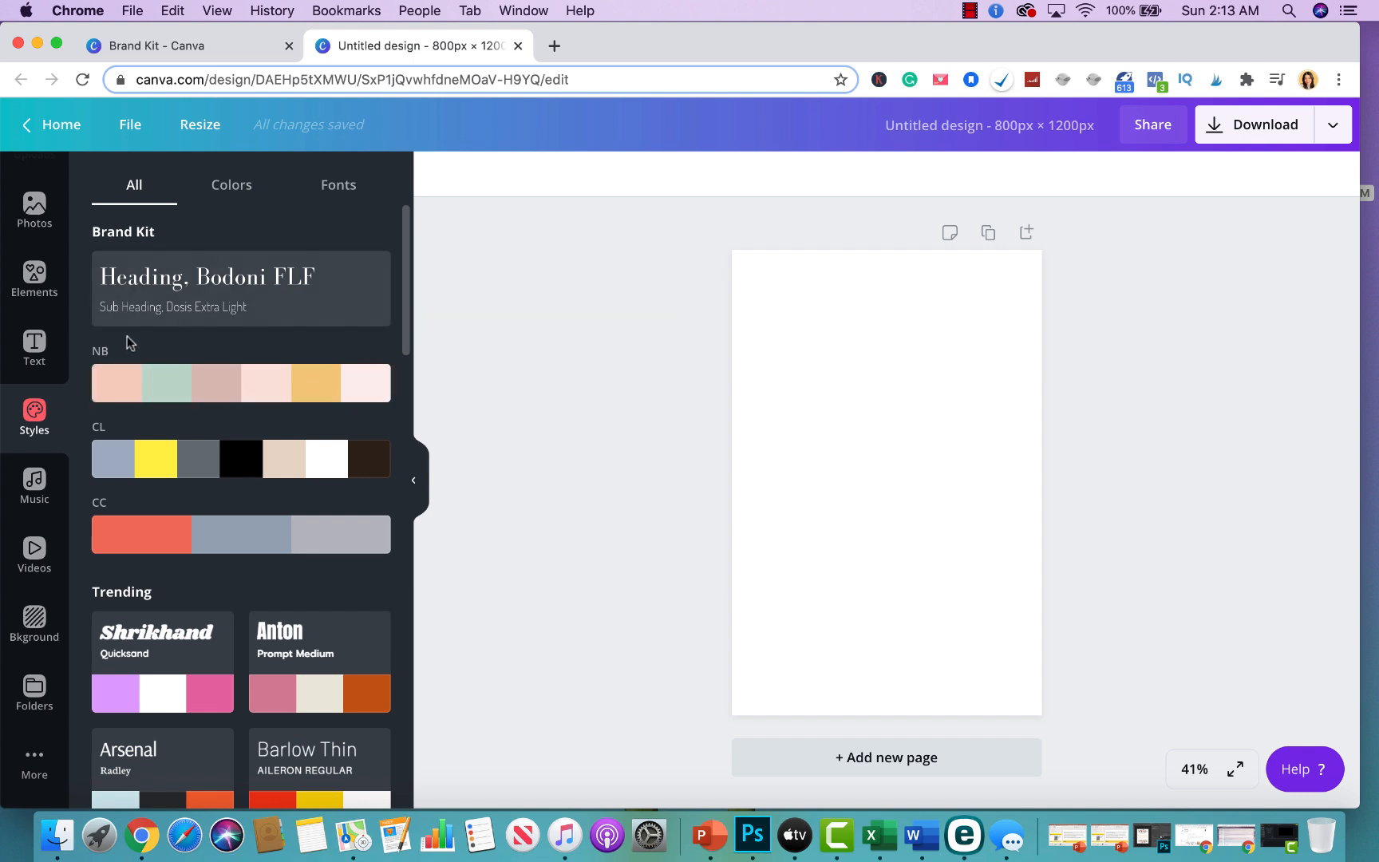
left_click(111, 389)
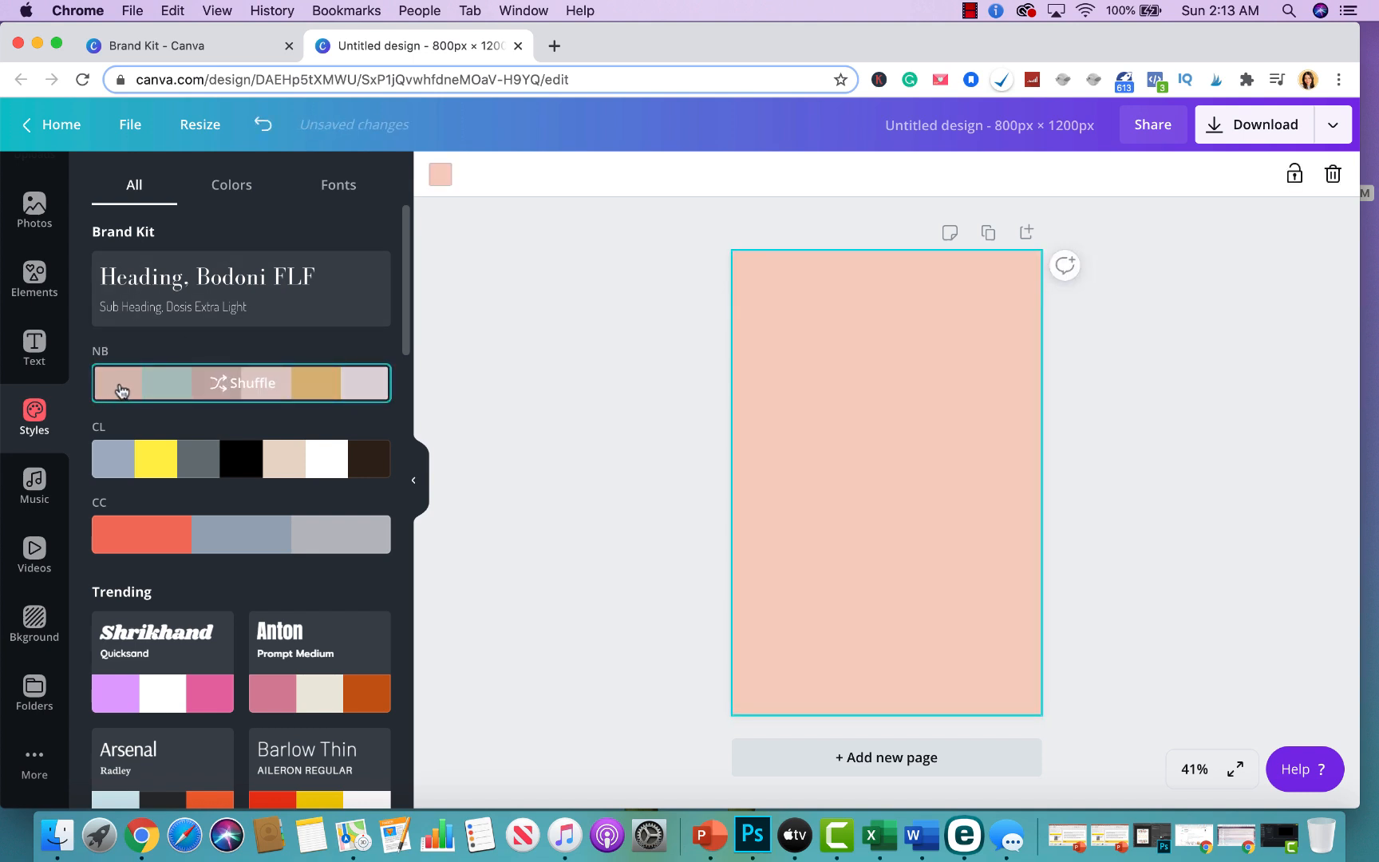
left_click(167, 390)
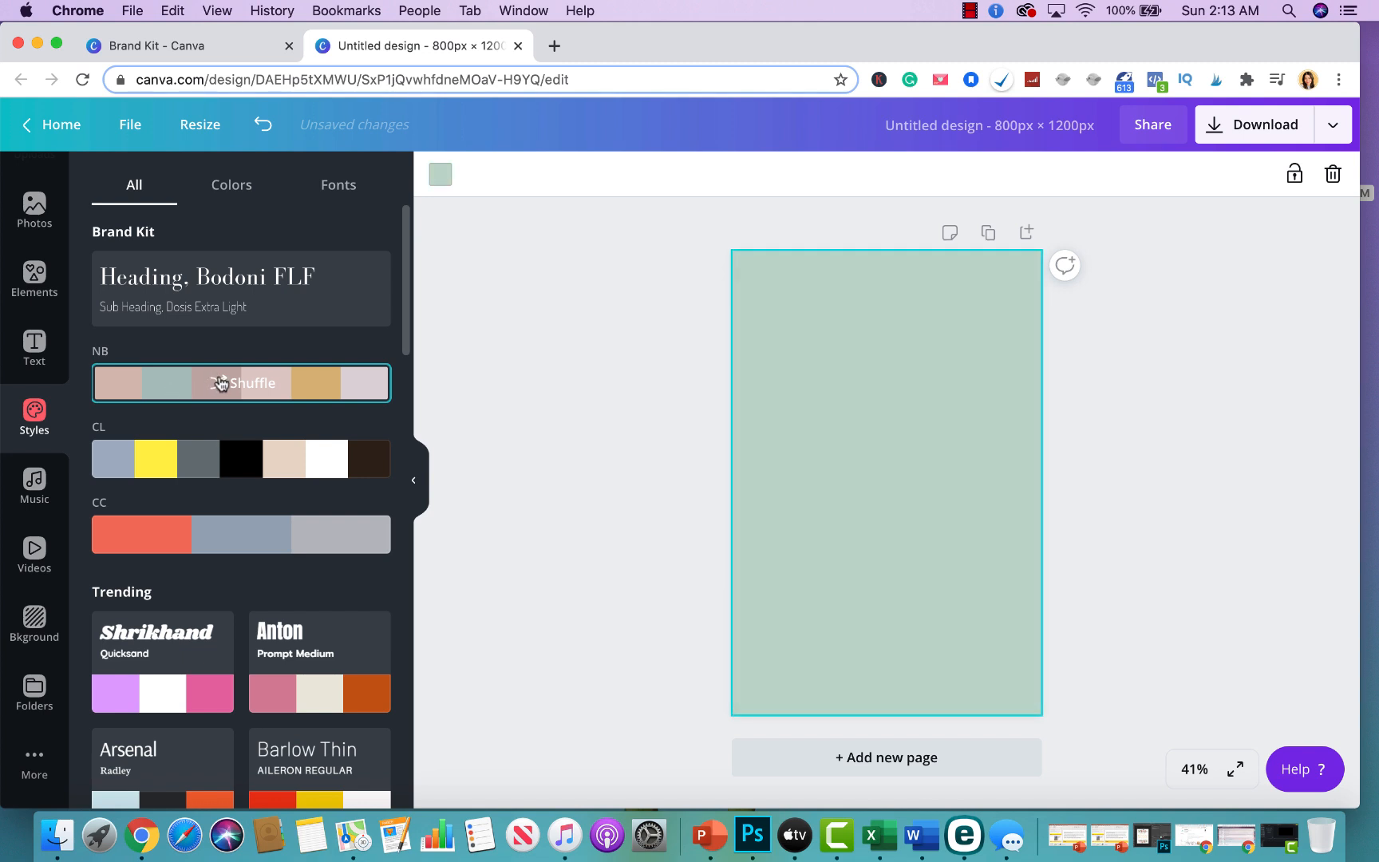
left_click(271, 394)
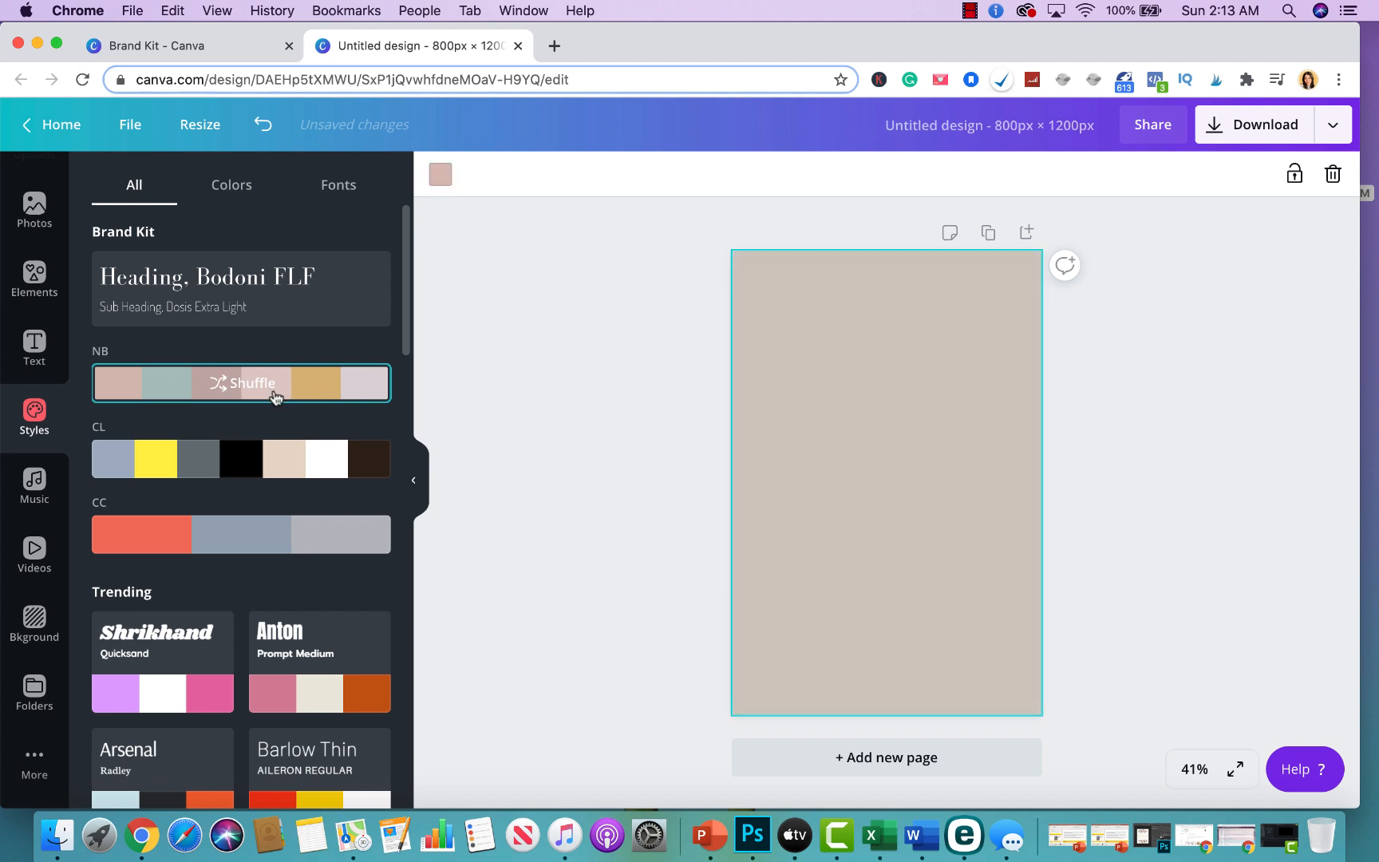
left_click(363, 391)
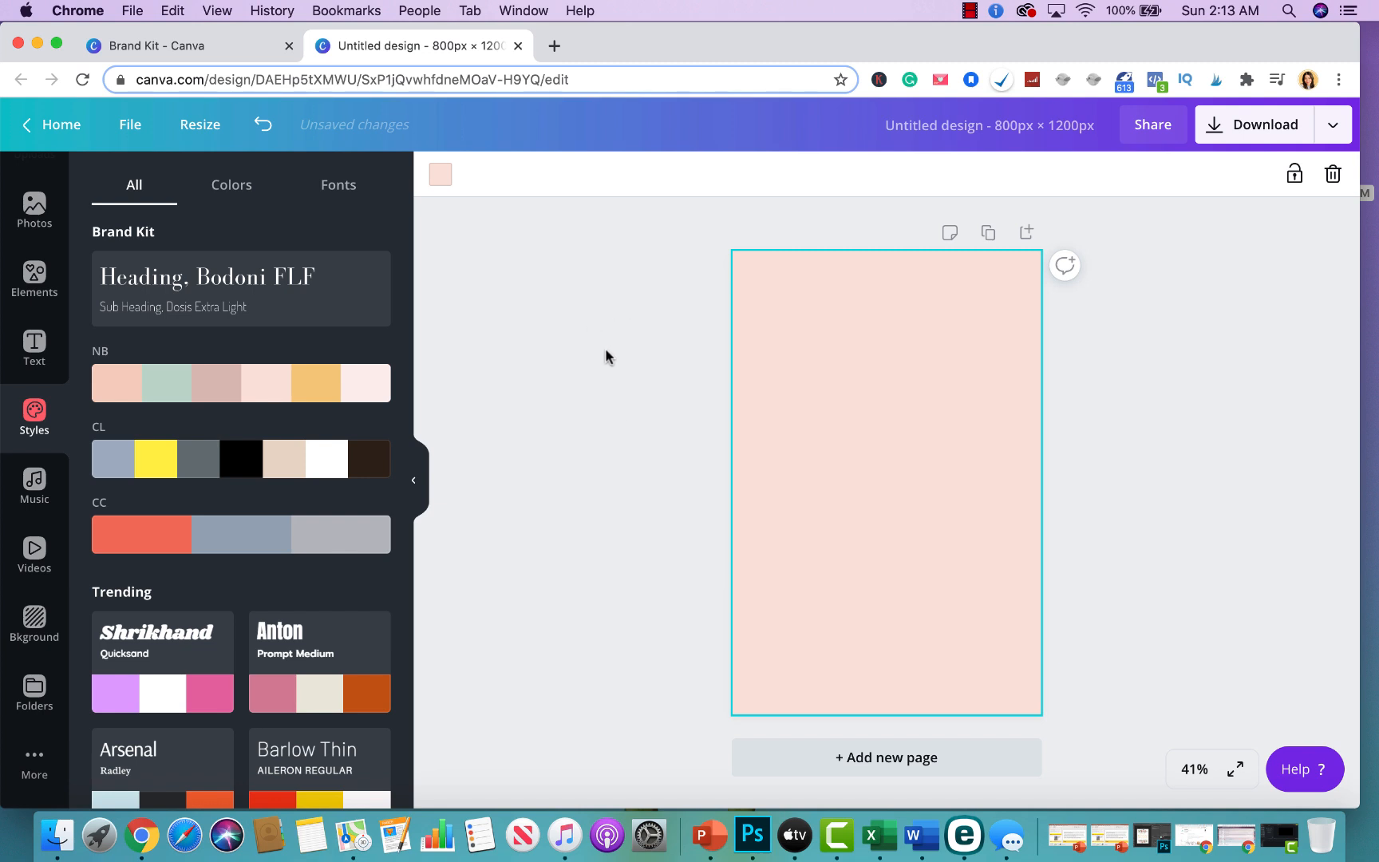
left_click(380, 385)
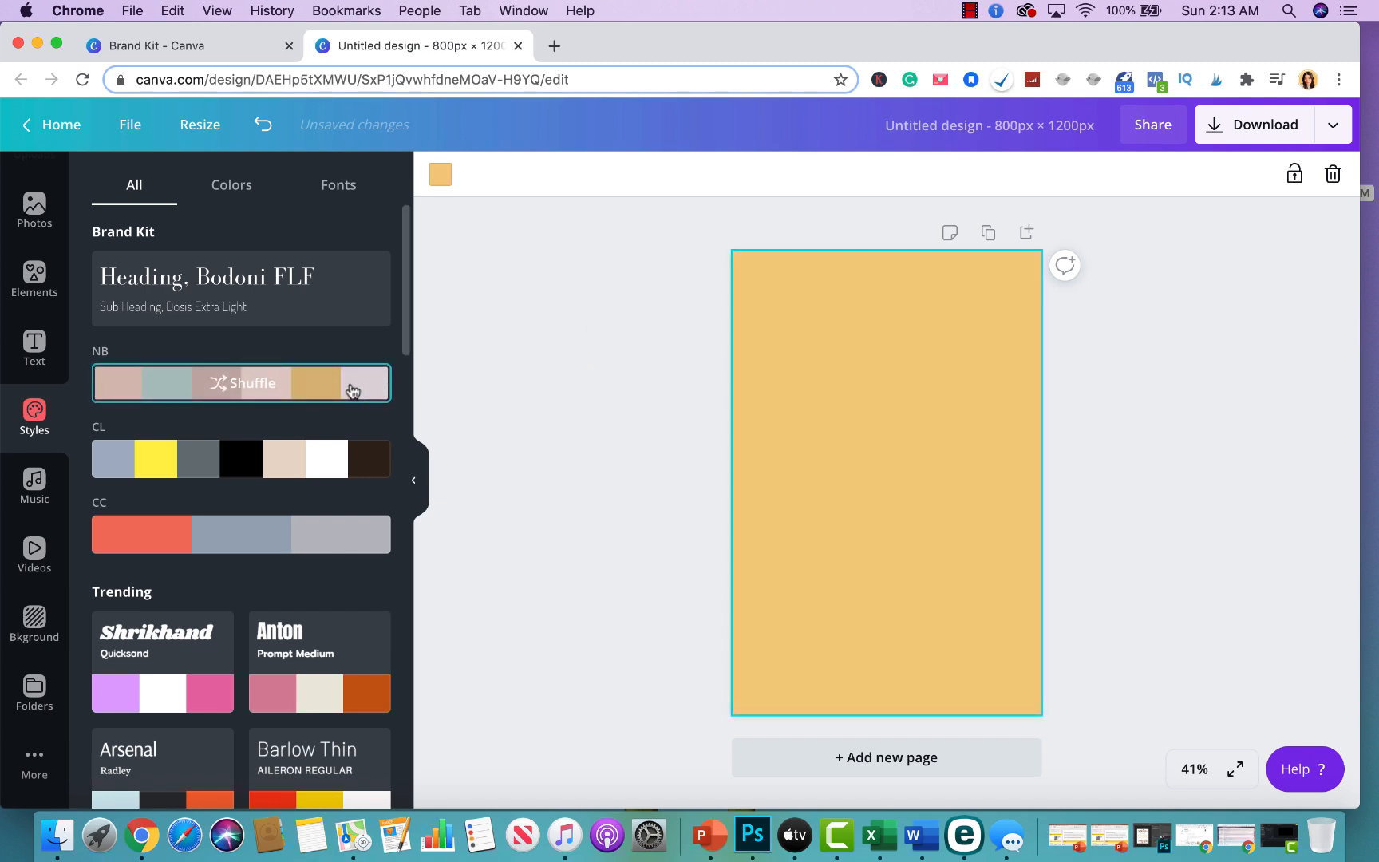
left_click(350, 389)
left_click(1194, 428)
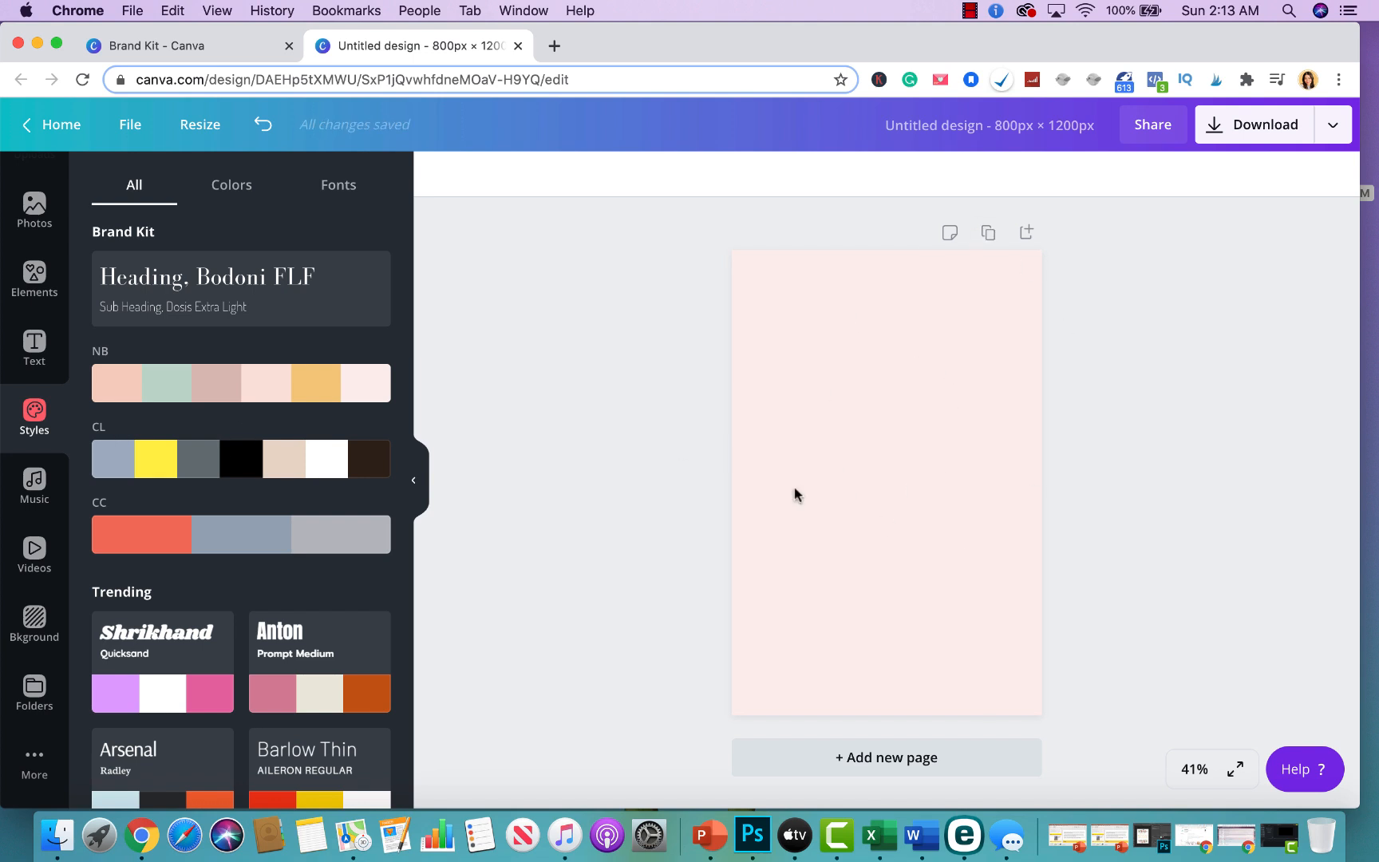
Add the brand heading and subheading pair and change the heading to "10 Ways To Make Money On Etsy" on three lines.
left_click(171, 279)
left_click(870, 461)
double_click(870, 463)
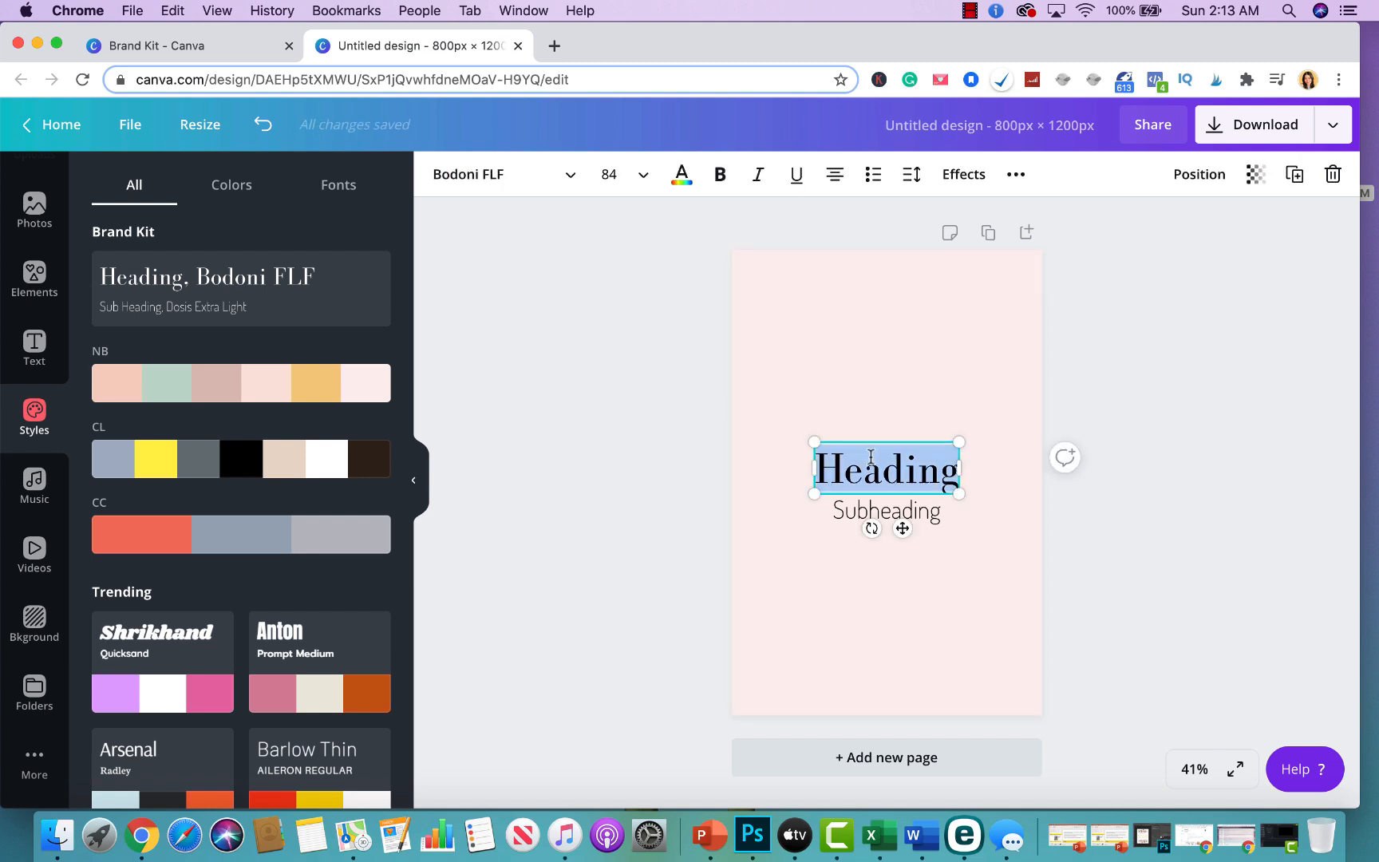
type("10 Ways To")
key("Return")
type("Make M")
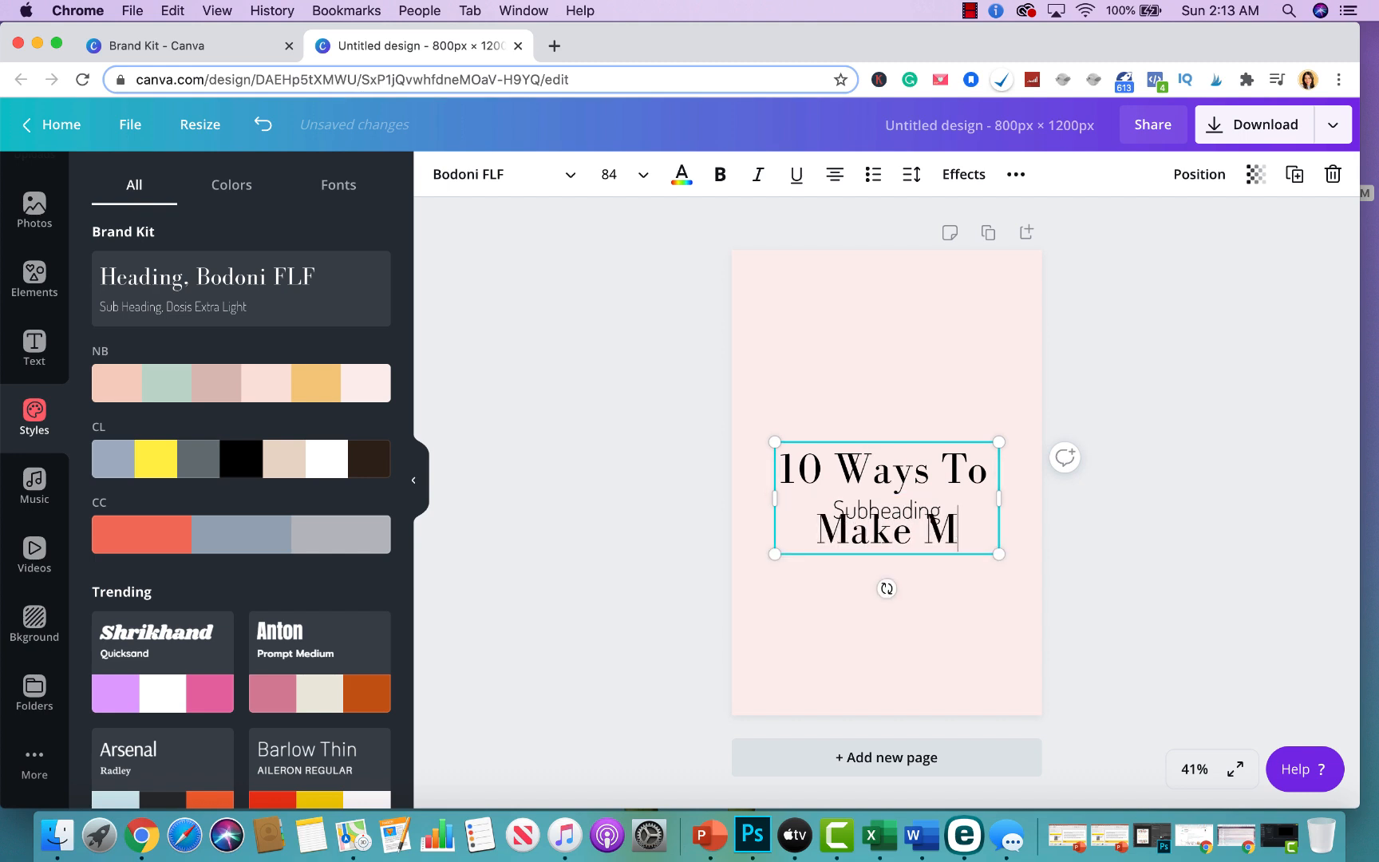
type("oney")
key("Return")
type("On Etsy")
left_click(1015, 409)
Reposition the heading in the upper part of the page and move the subheading below it.
left_click(930, 467)
left_click_drag(930, 468, 930, 355)
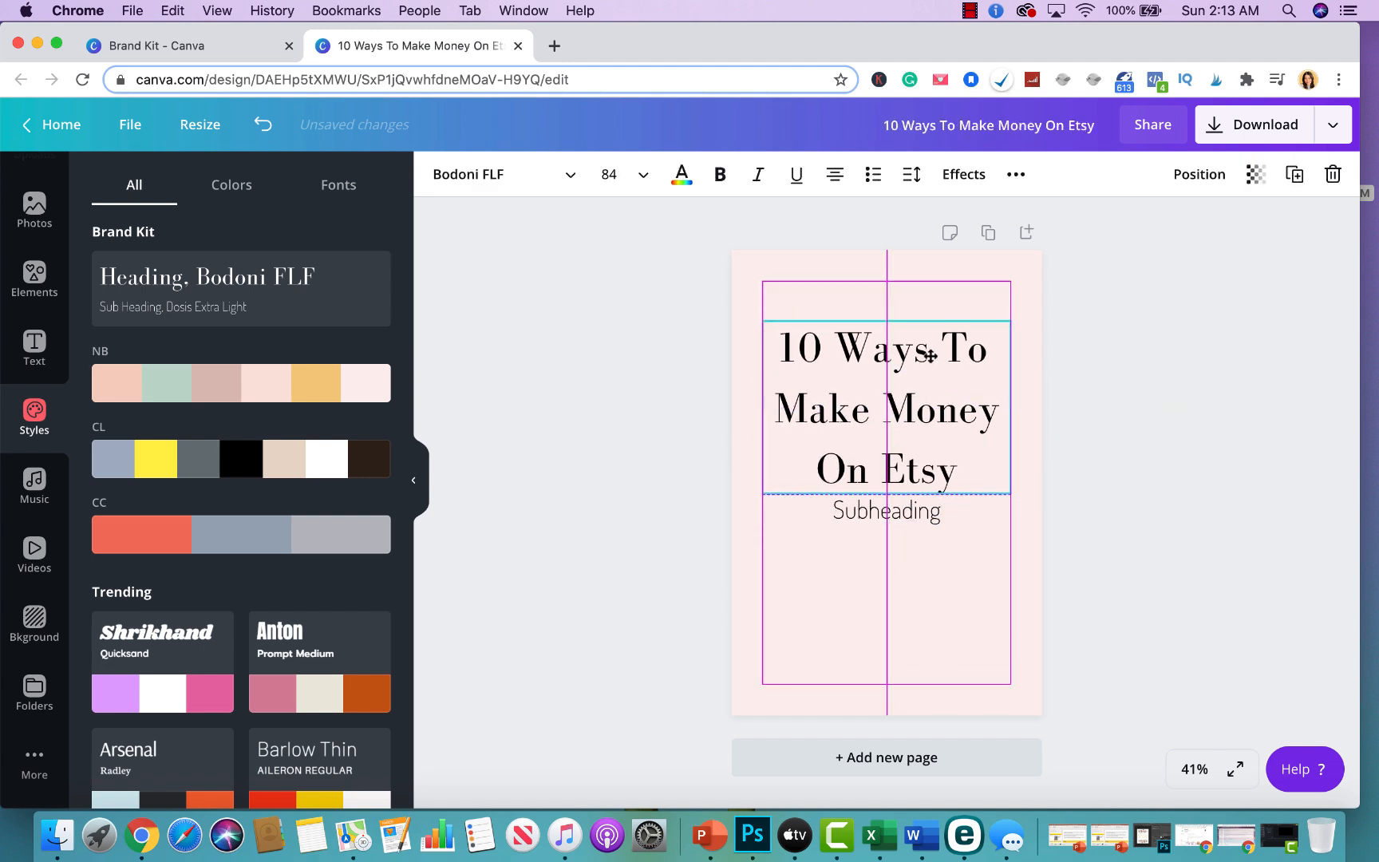
left_click(902, 511)
left_click_drag(902, 511, 902, 545)
left_click_drag(908, 430, 907, 454)
Replace the subheading text with "Click To Learn More!".
left_click(885, 563)
left_click(896, 566)
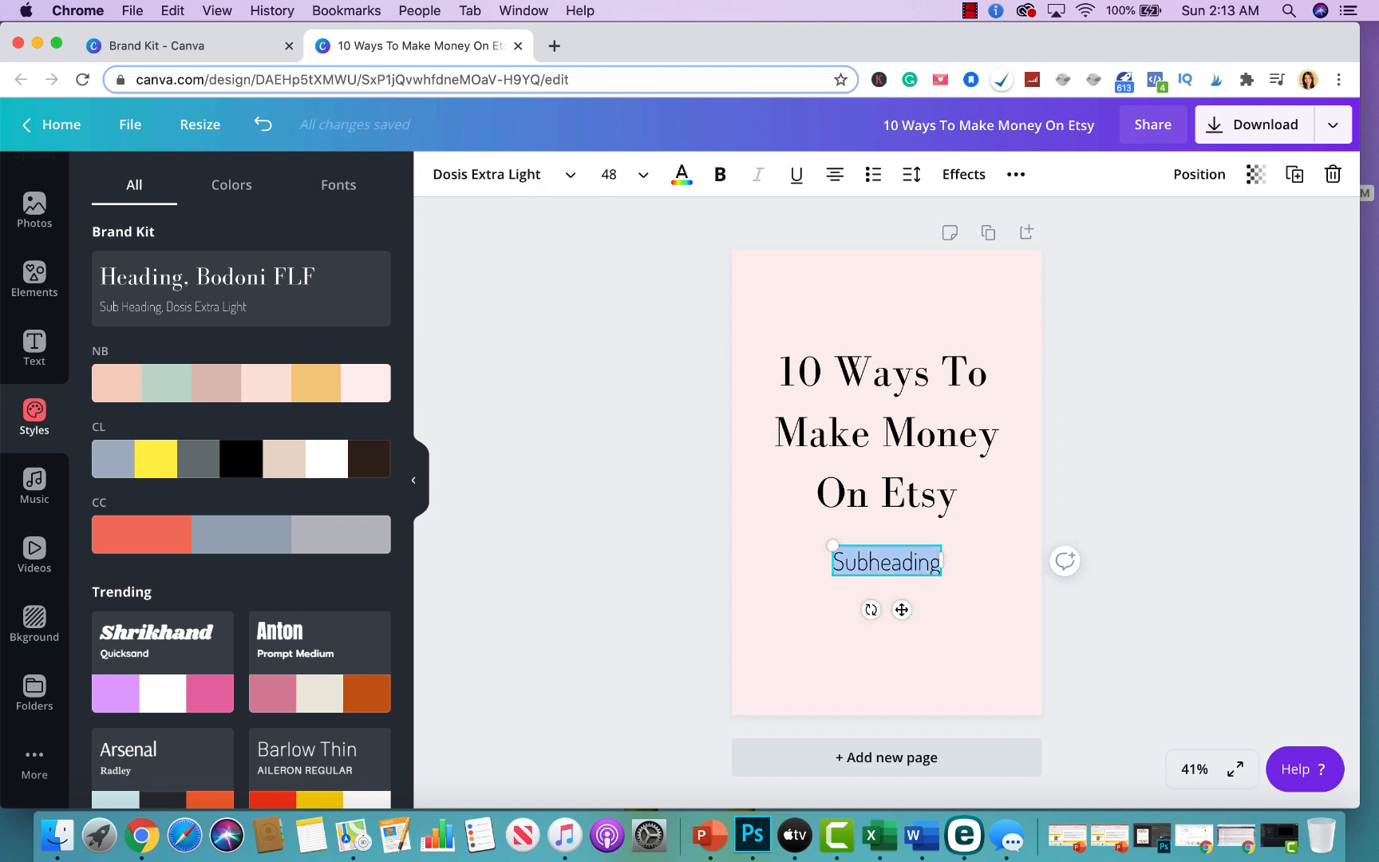
type("CLick")
key("BackSpace")
key("BackSpace")
key("BackSpace")
key("BackSpace")
type("lick t")
key("BackSpace")
type("TO")
key("BackSpace")
type("o")
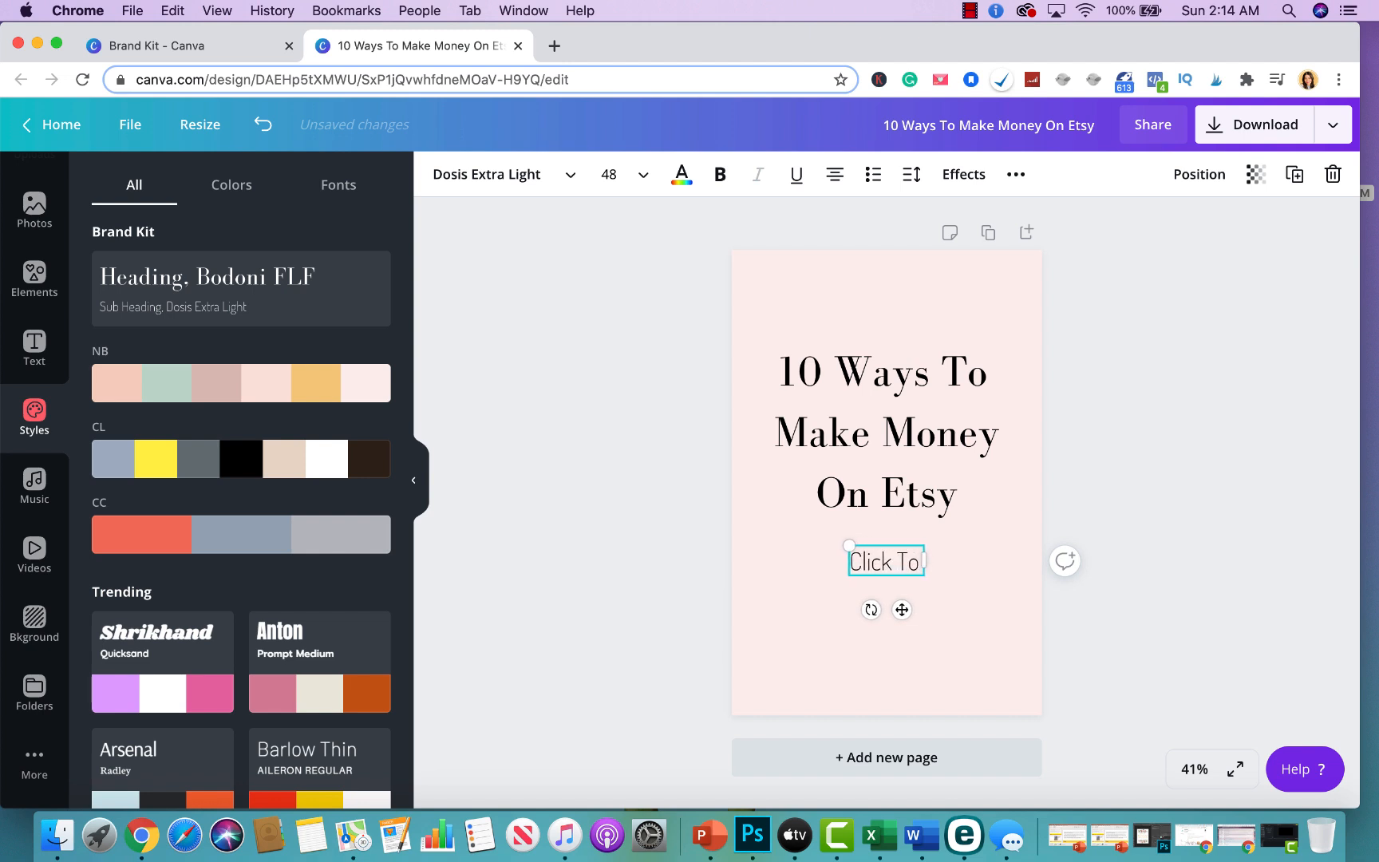
type(" Learn MOr")
key("BackSpace")
key("BackSpace")
type("ore!")
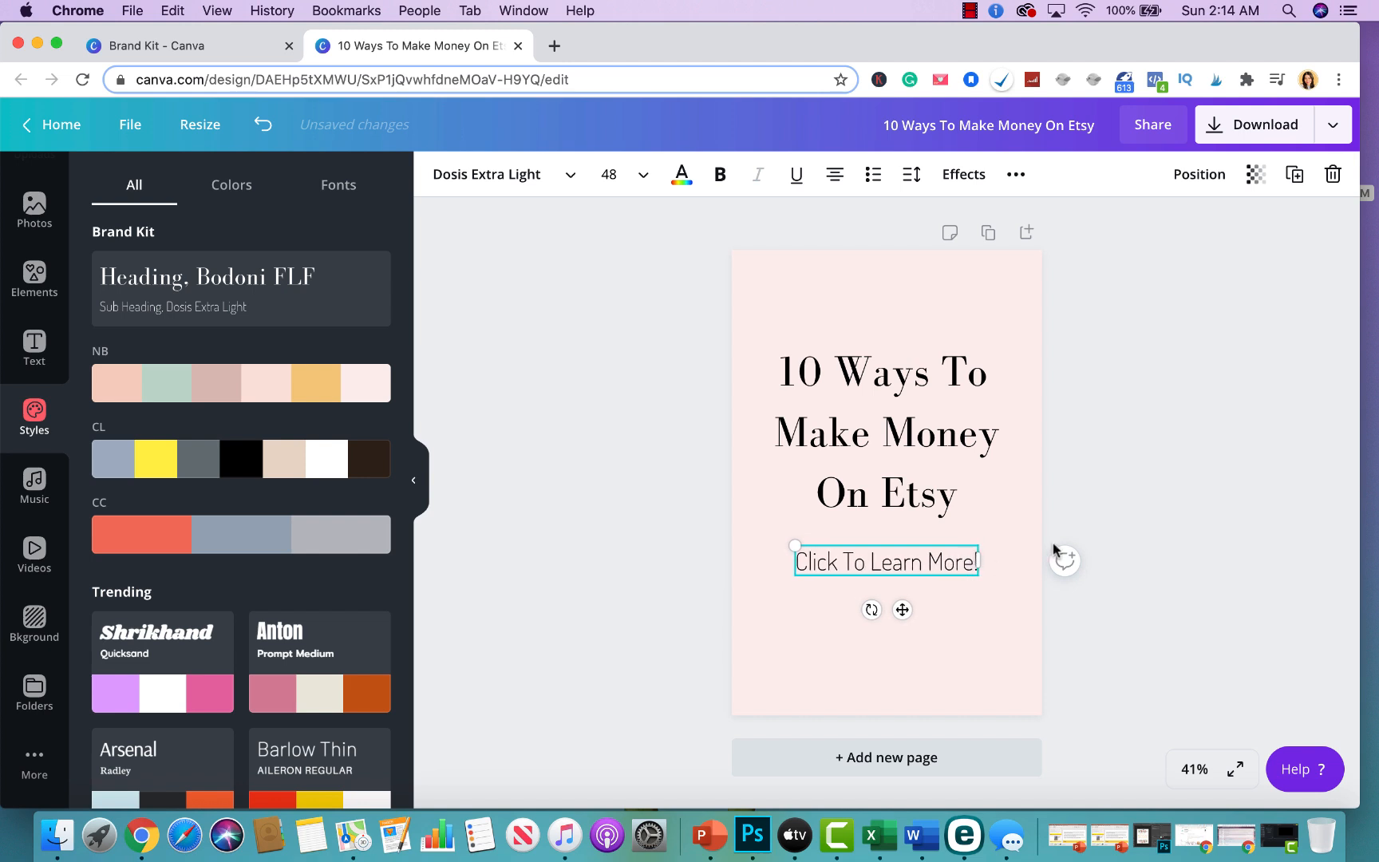
Shrink the subheading to about 37.7 and center it under the heading.
left_click(1189, 499)
left_click_drag(960, 567, 917, 563)
left_click(938, 523)
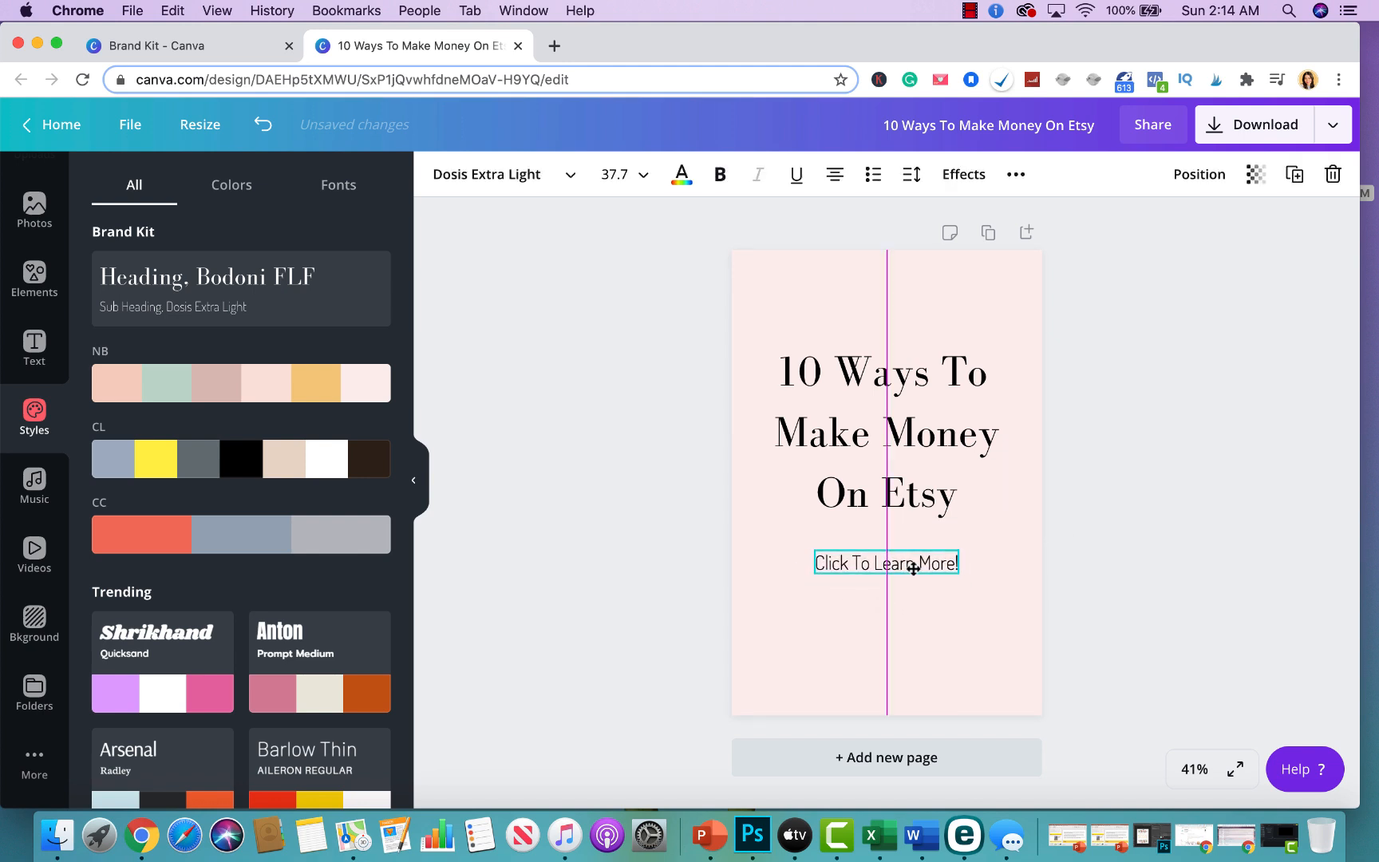
left_click(545, 450)
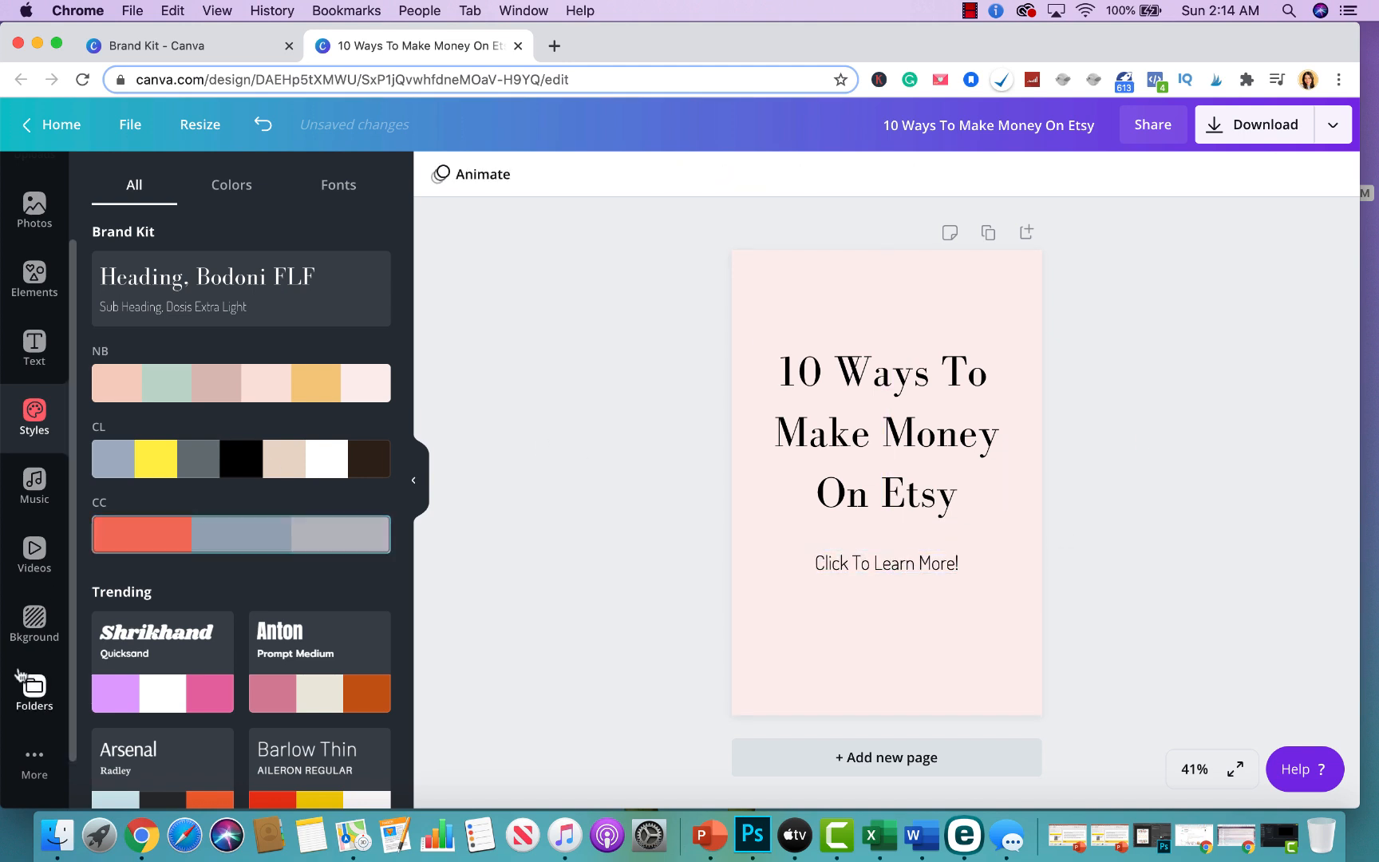
Insert the script wordmark logo from the Logos folder, enlarge it slightly and place it at the bottom center.
scroll(36, 523, "down", 2)
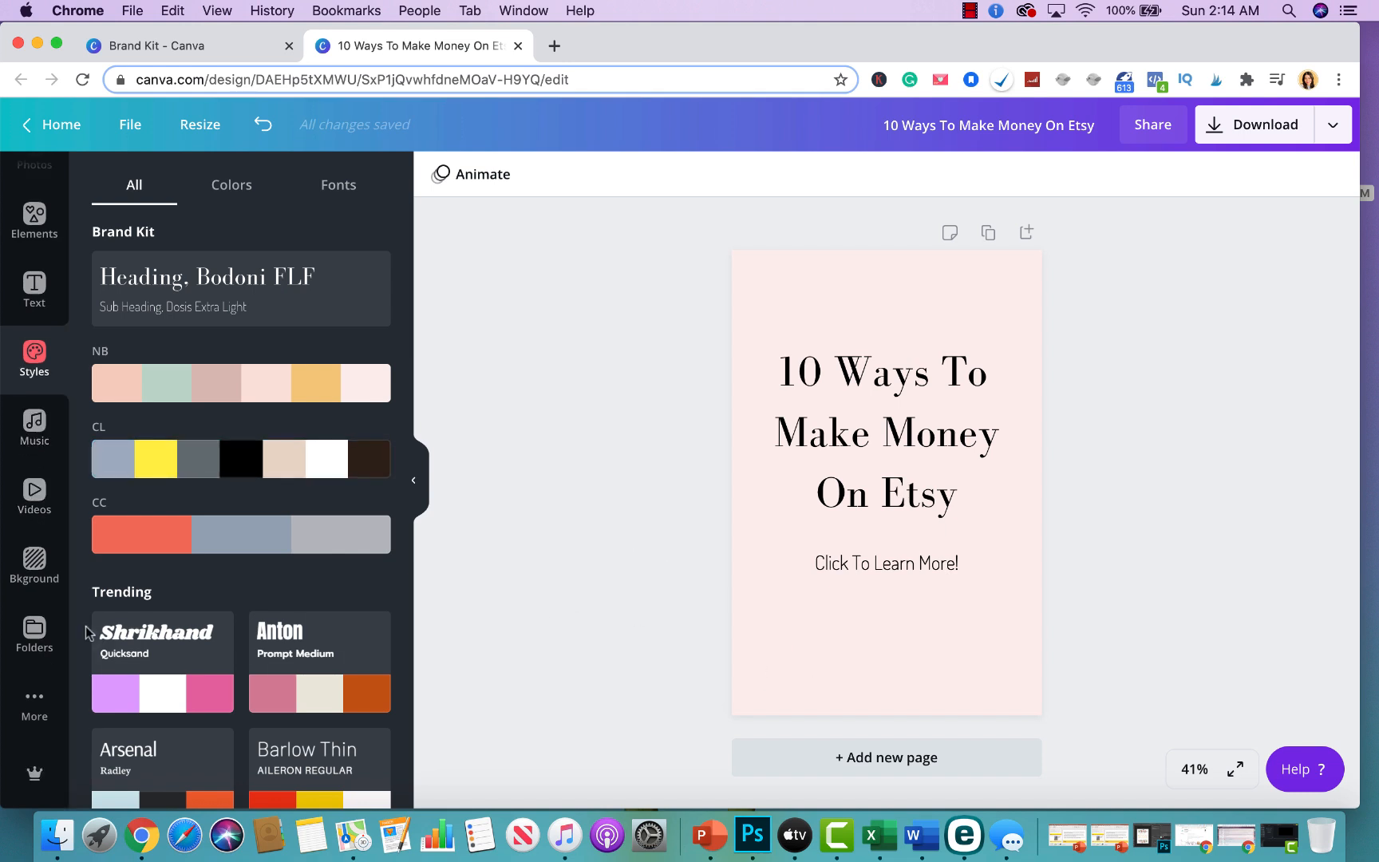
left_click(32, 635)
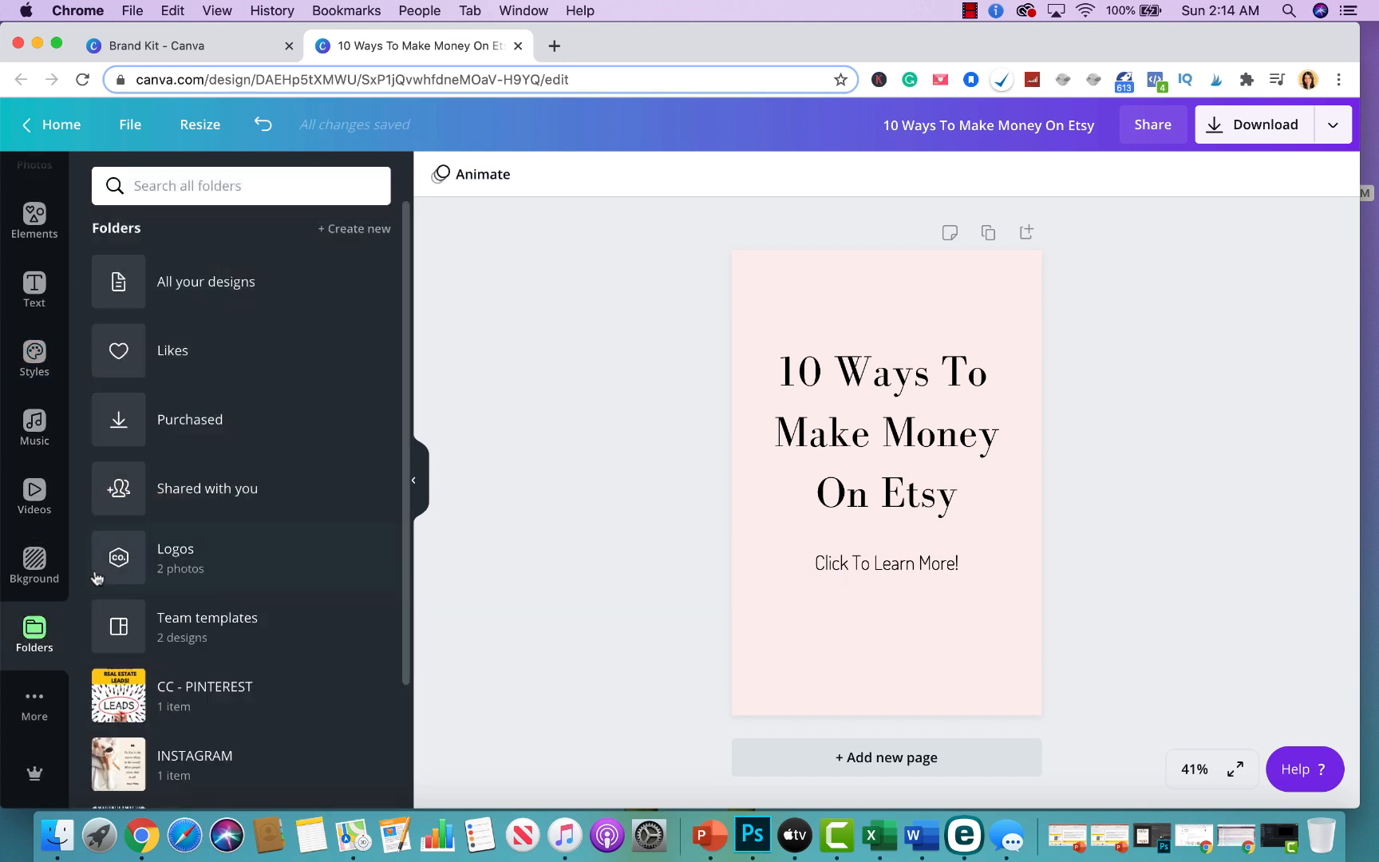
left_click(172, 556)
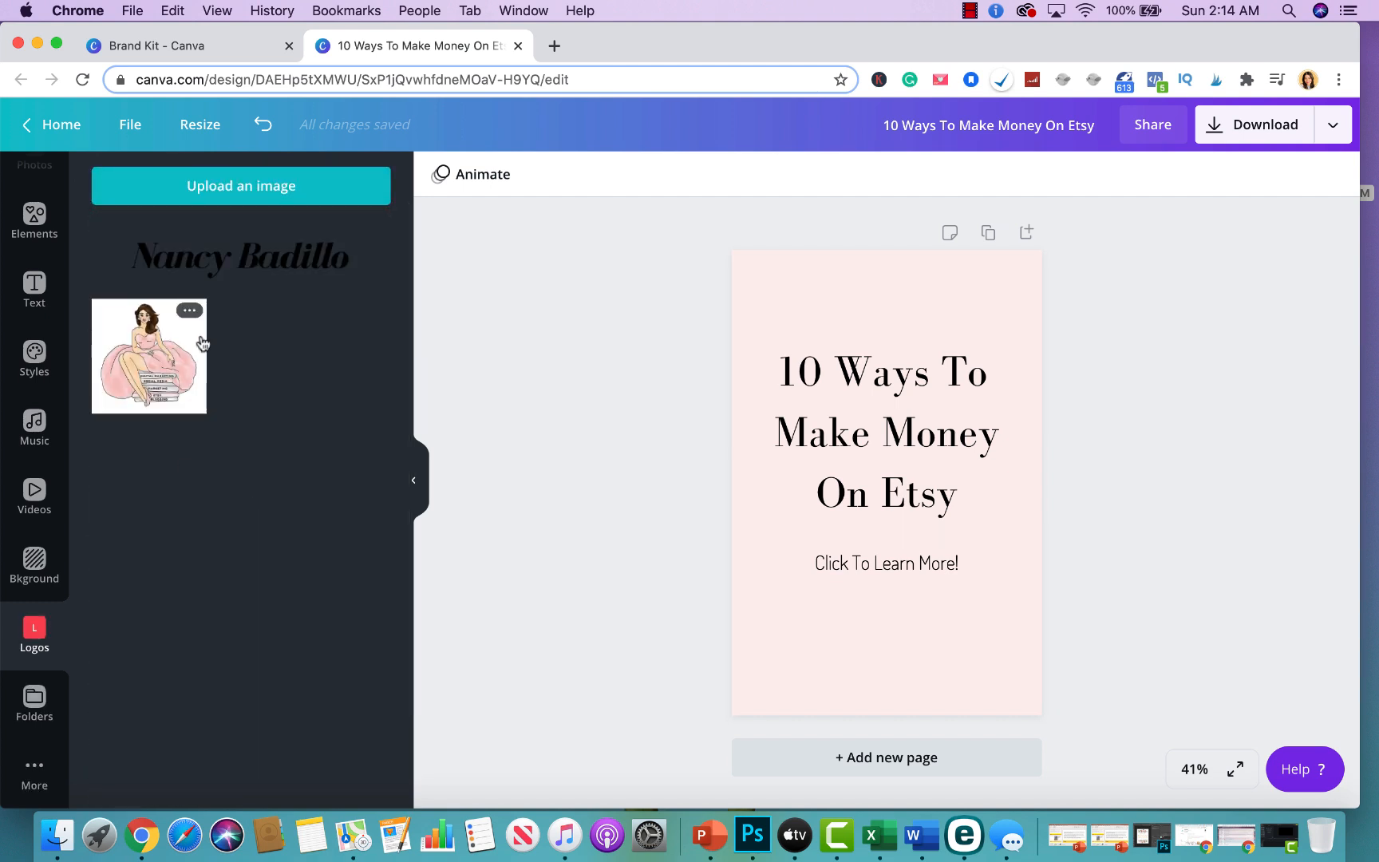
left_click(196, 270)
left_click_drag(946, 488, 957, 688)
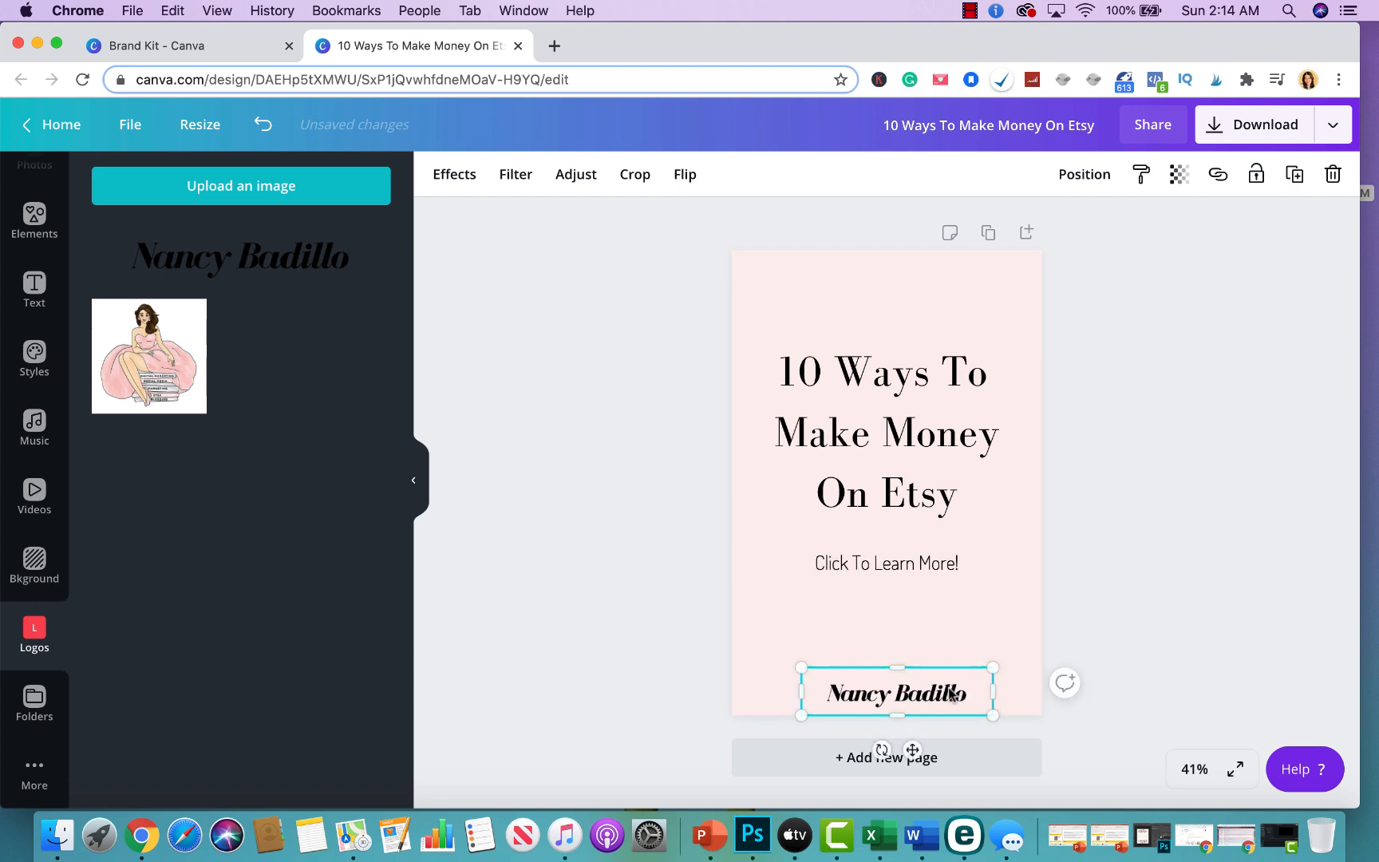
left_click_drag(801, 667, 773, 660)
mouse_move(934, 698)
left_mouse_down()
mouse_move(959, 698)
mouse_move(942, 697)
mouse_move(955, 686)
left_mouse_up()
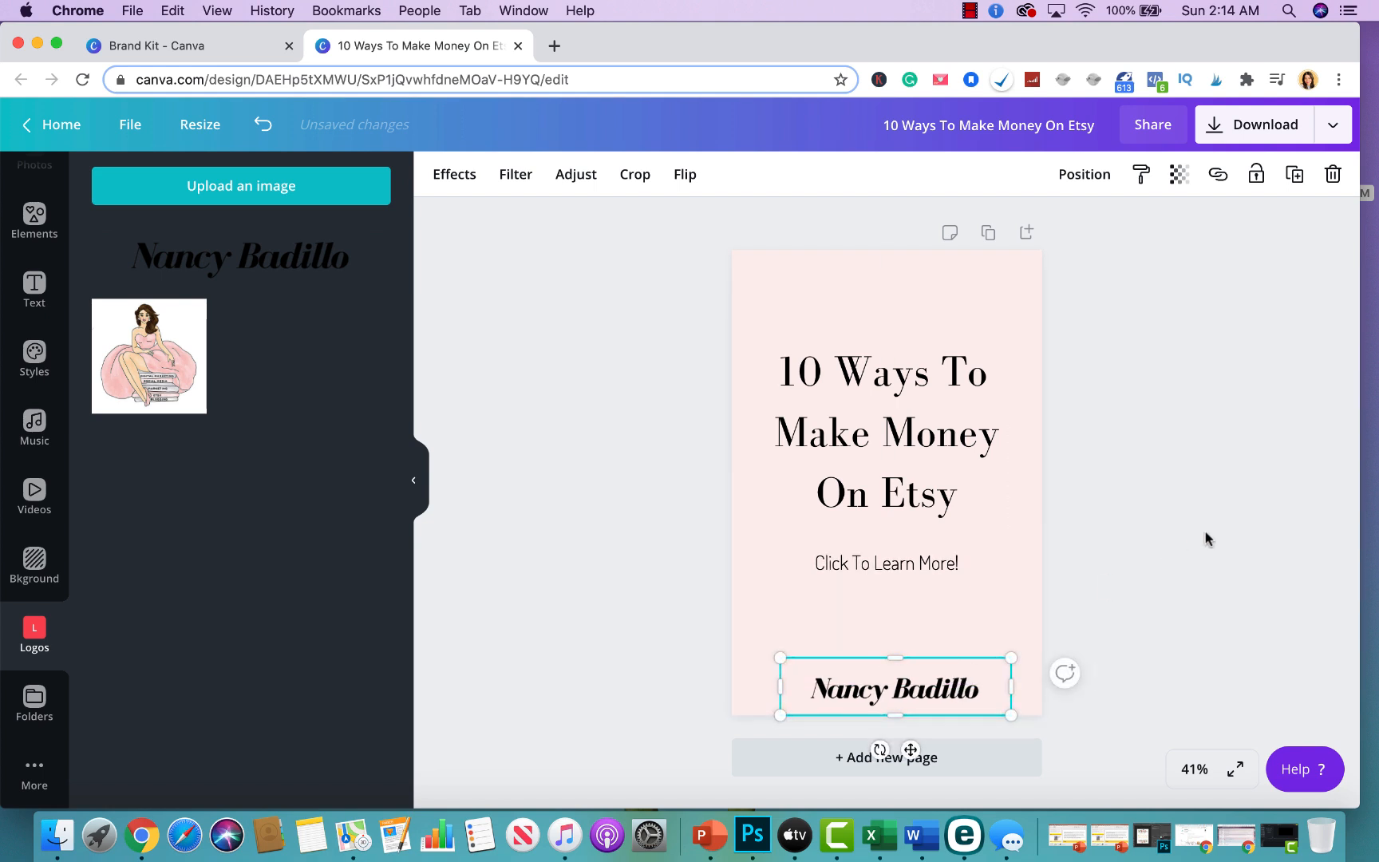
left_click(1173, 563)
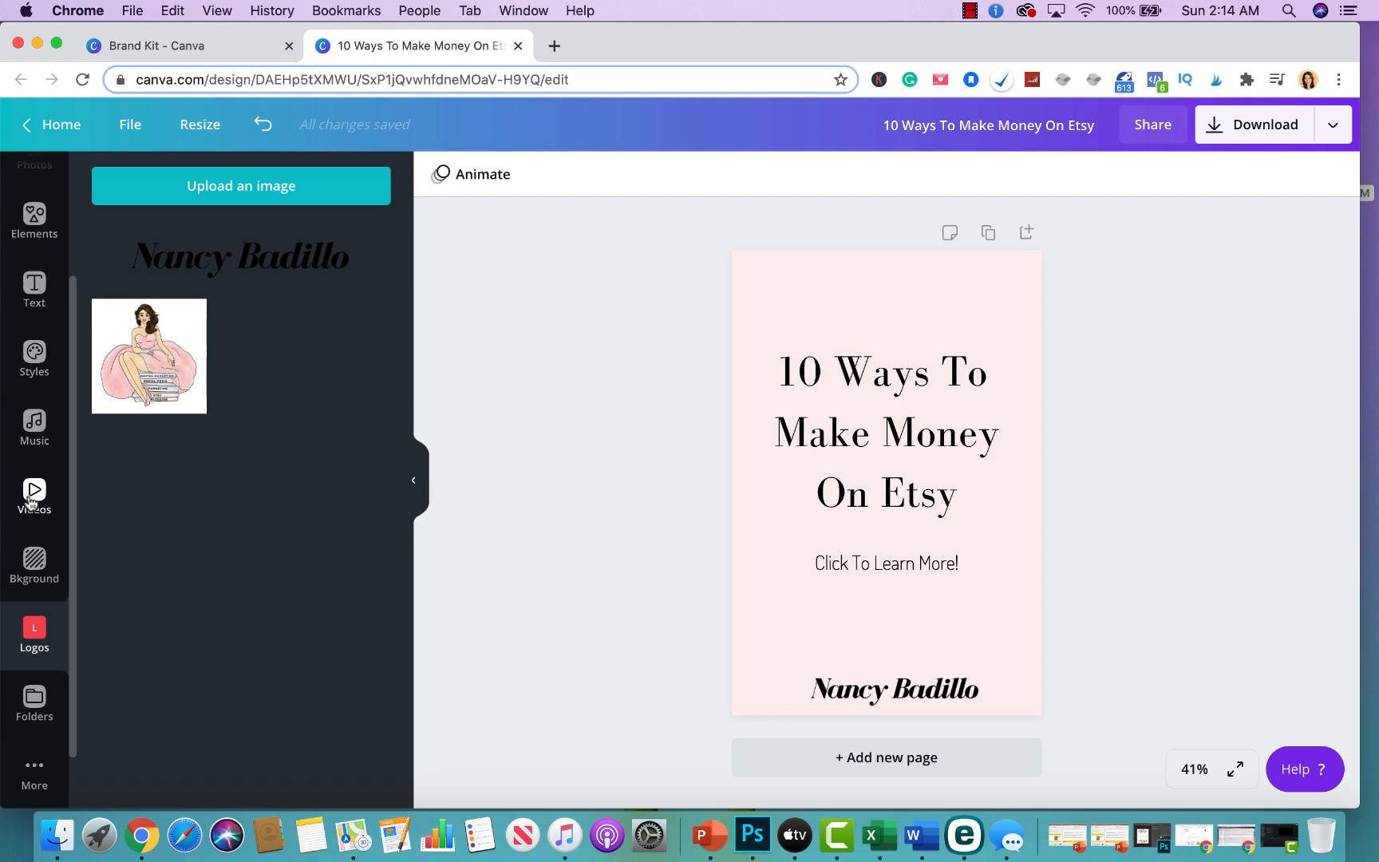
Search the stock photos for "blogger".
left_click(34, 281)
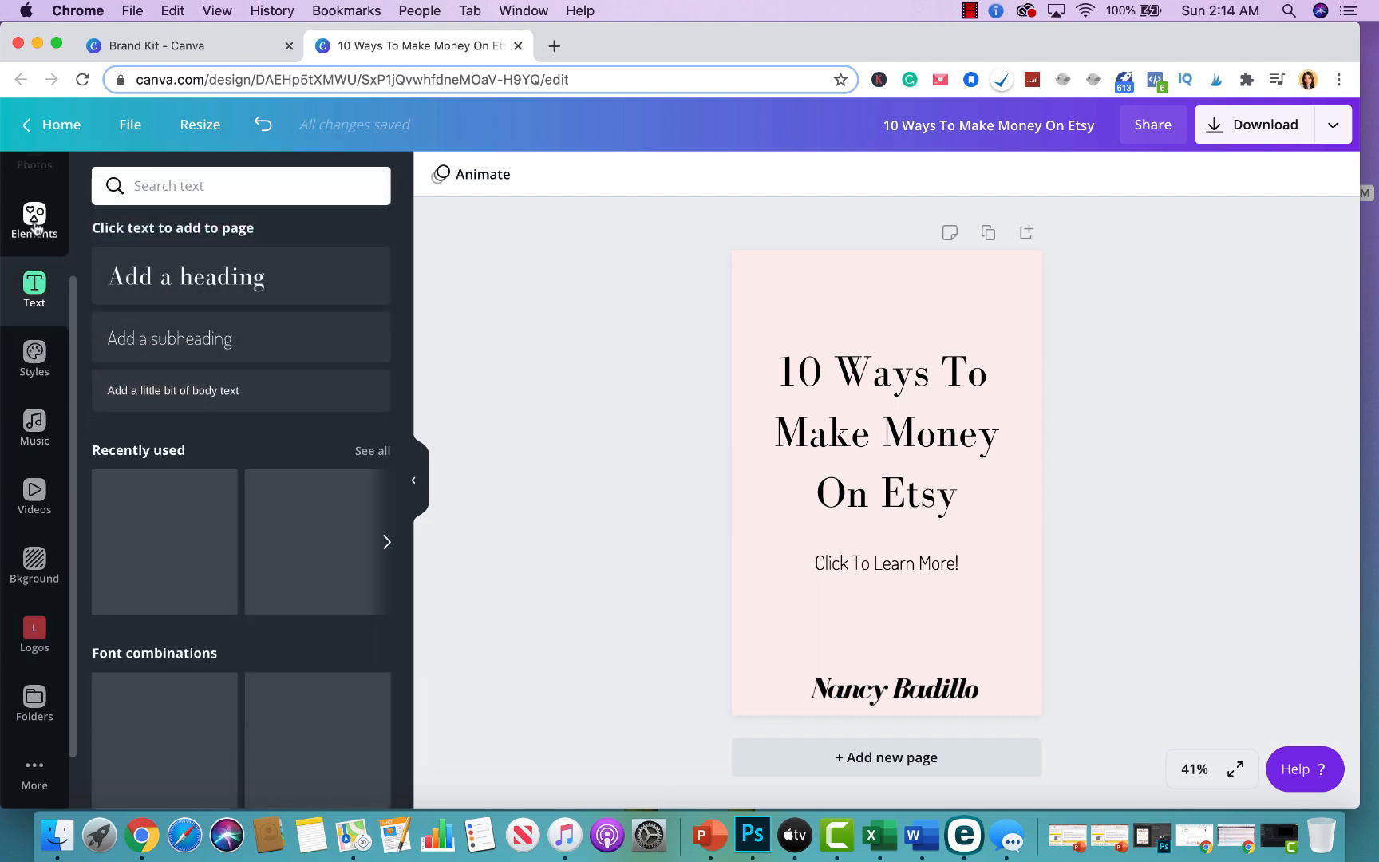
left_click(34, 215)
left_click(35, 167)
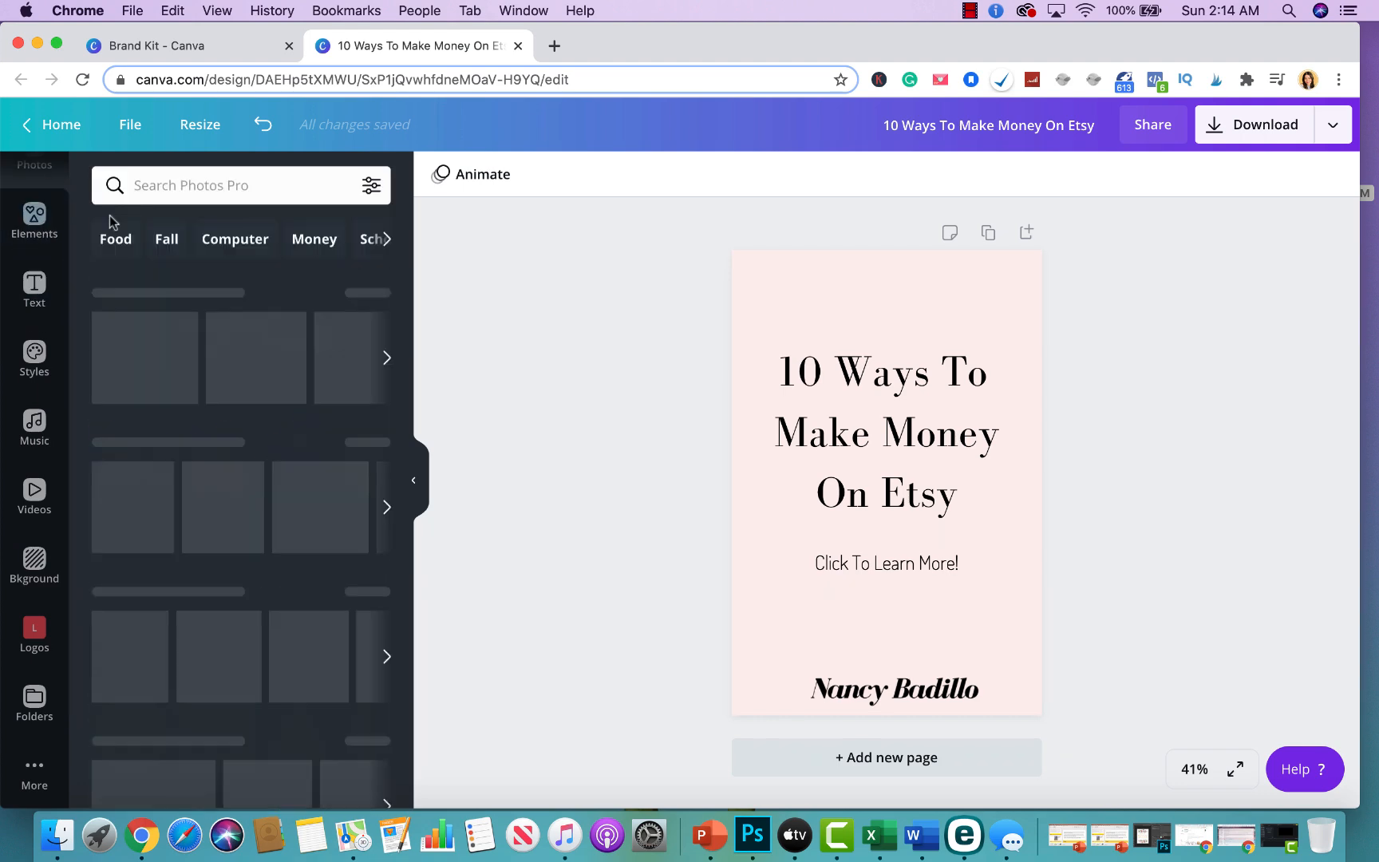
left_click(171, 187)
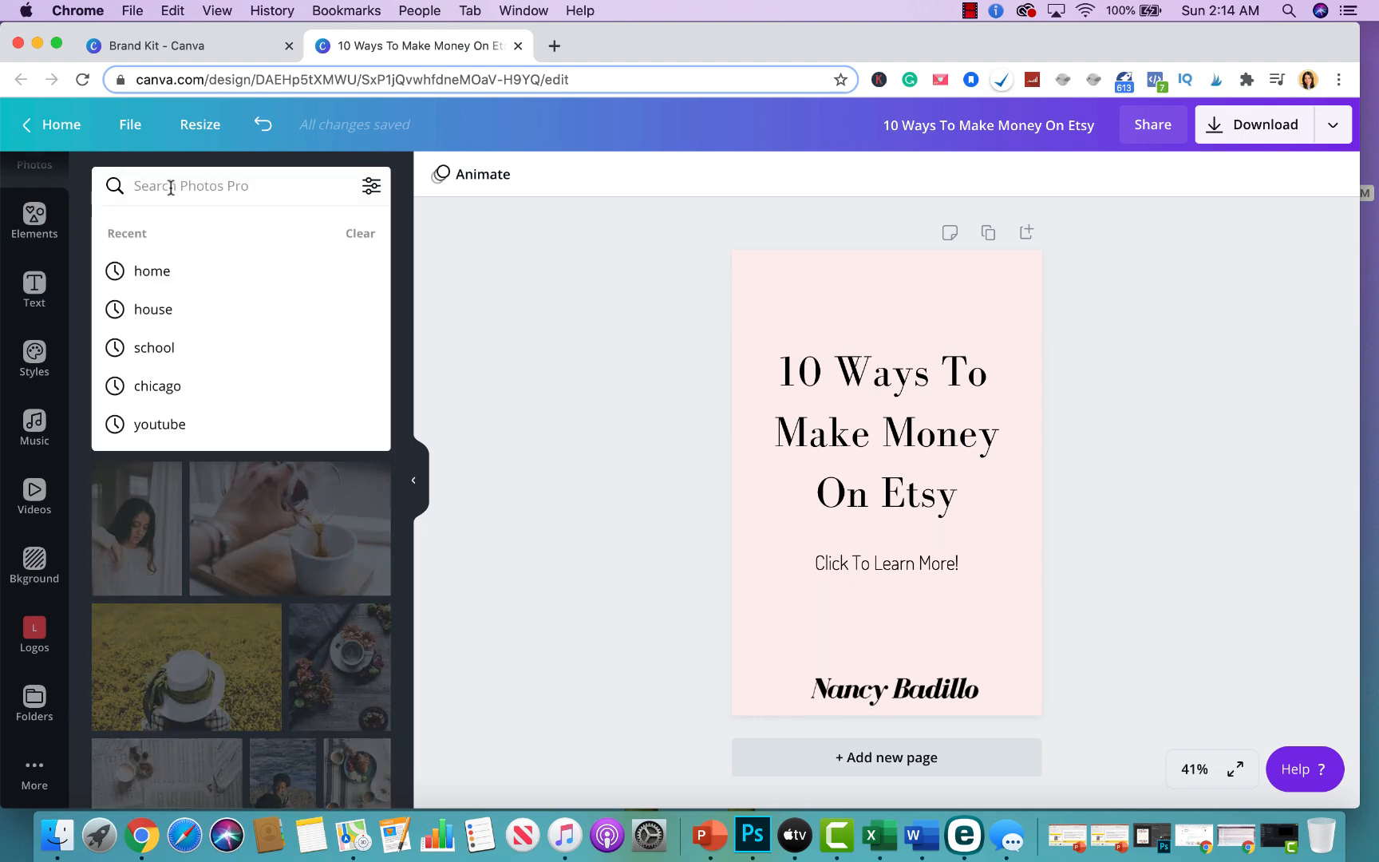
type("blogger")
key("Return")
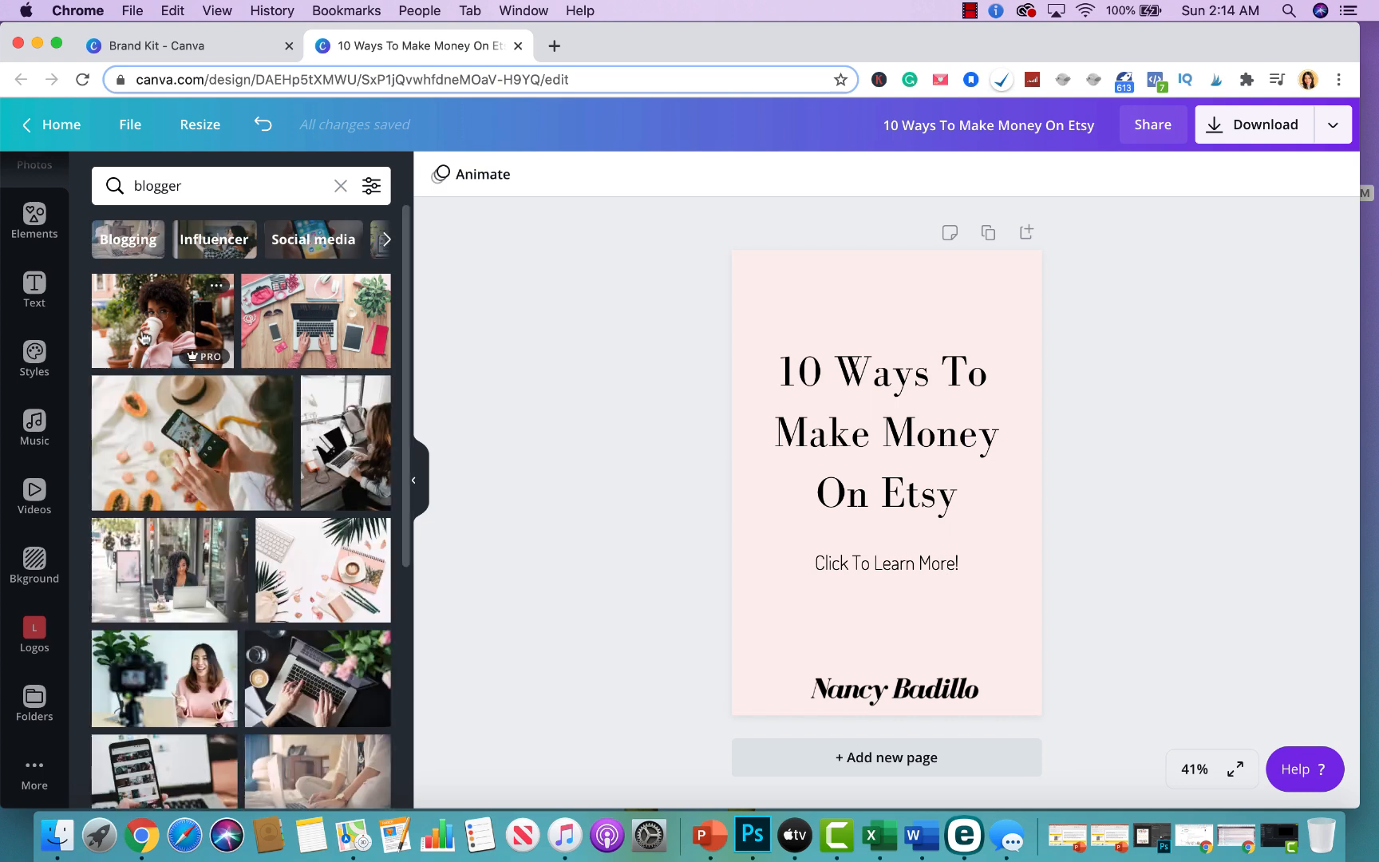
Add the pink flat-lay desk photo with palm leaves, enlarge it to cover most of the page, and send it to the back.
scroll(179, 546, "down", 3)
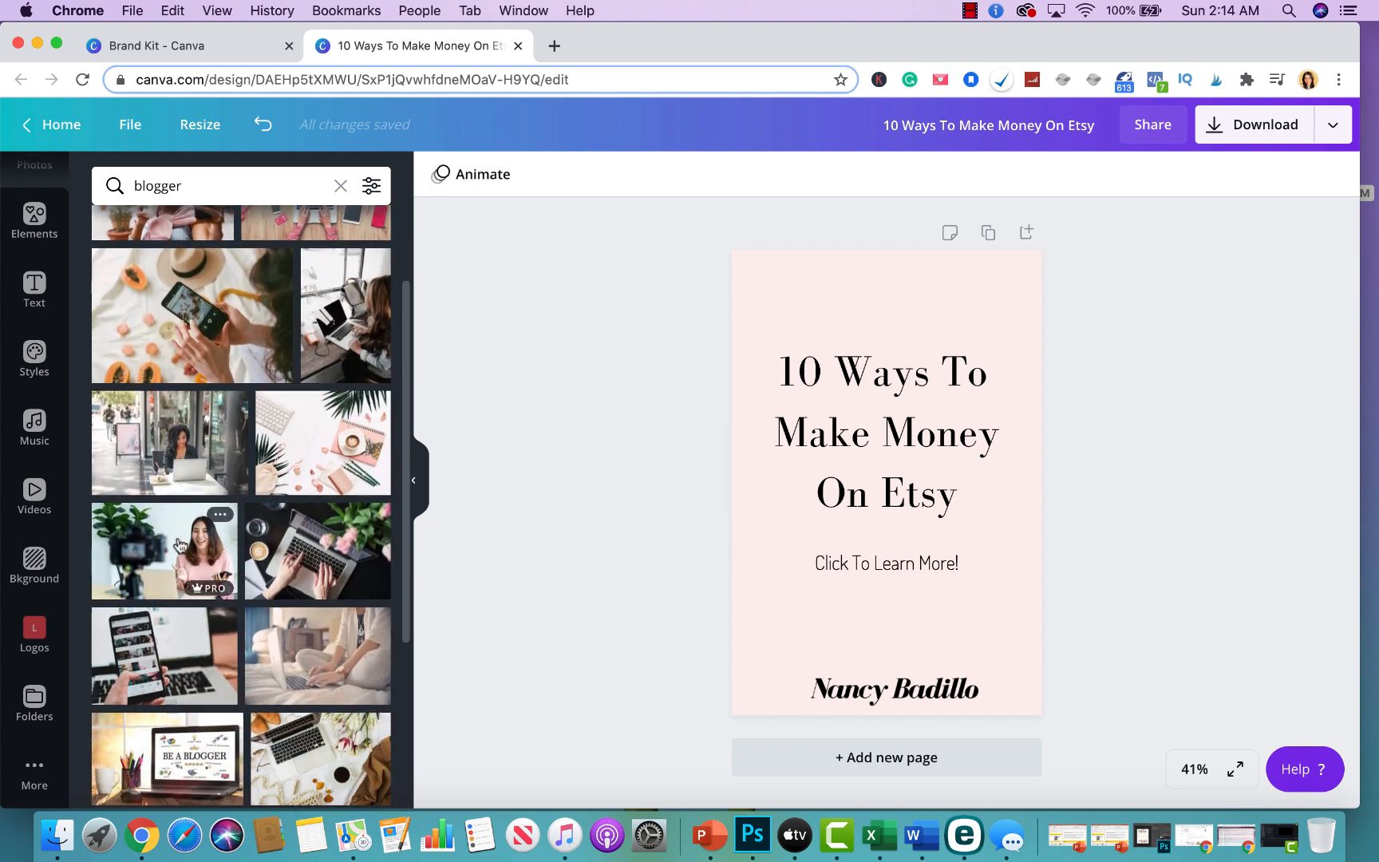
scroll(240, 478, "down", 1)
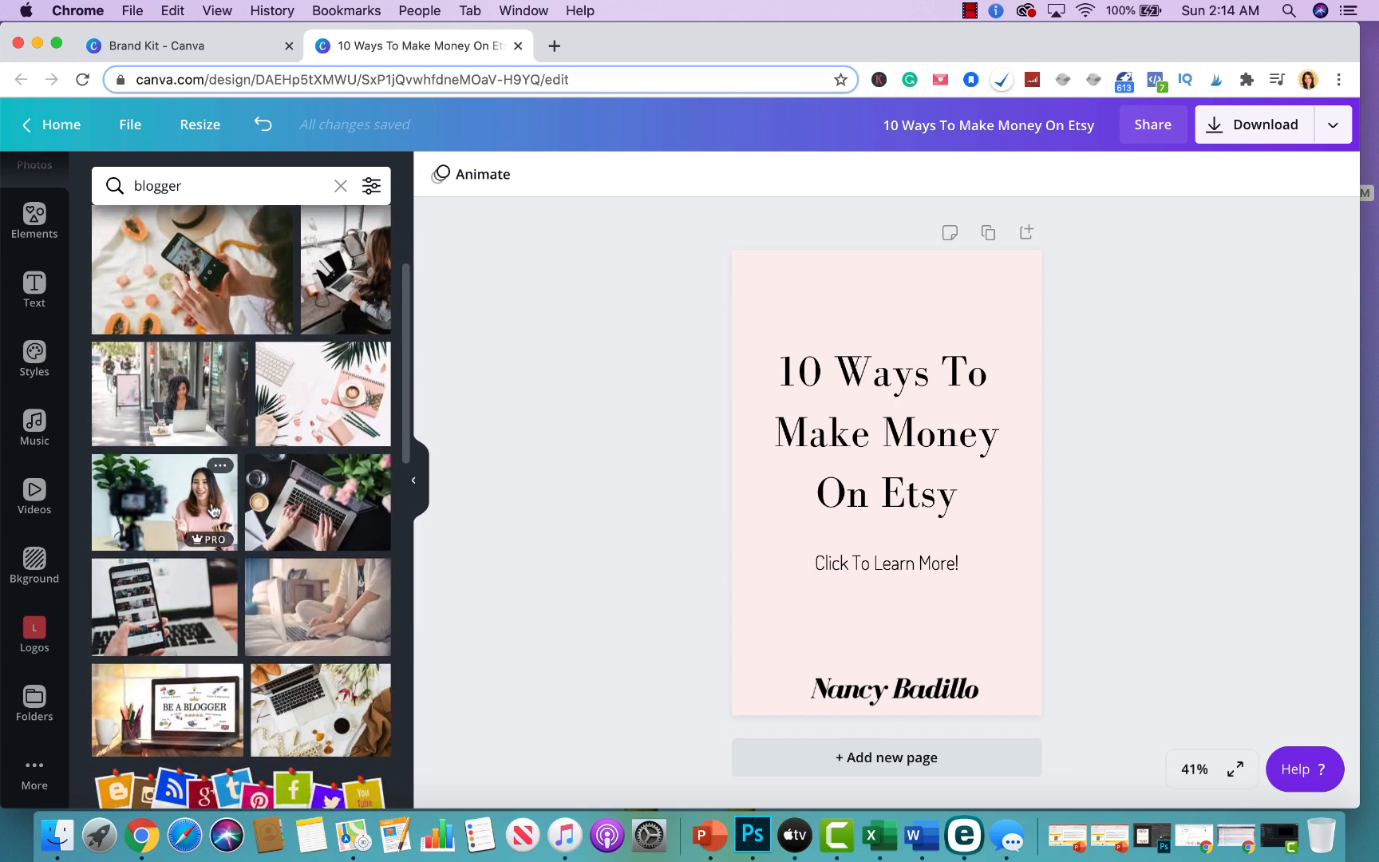
left_click(313, 391)
left_click_drag(843, 435, 838, 325)
left_click_drag(872, 463, 908, 665)
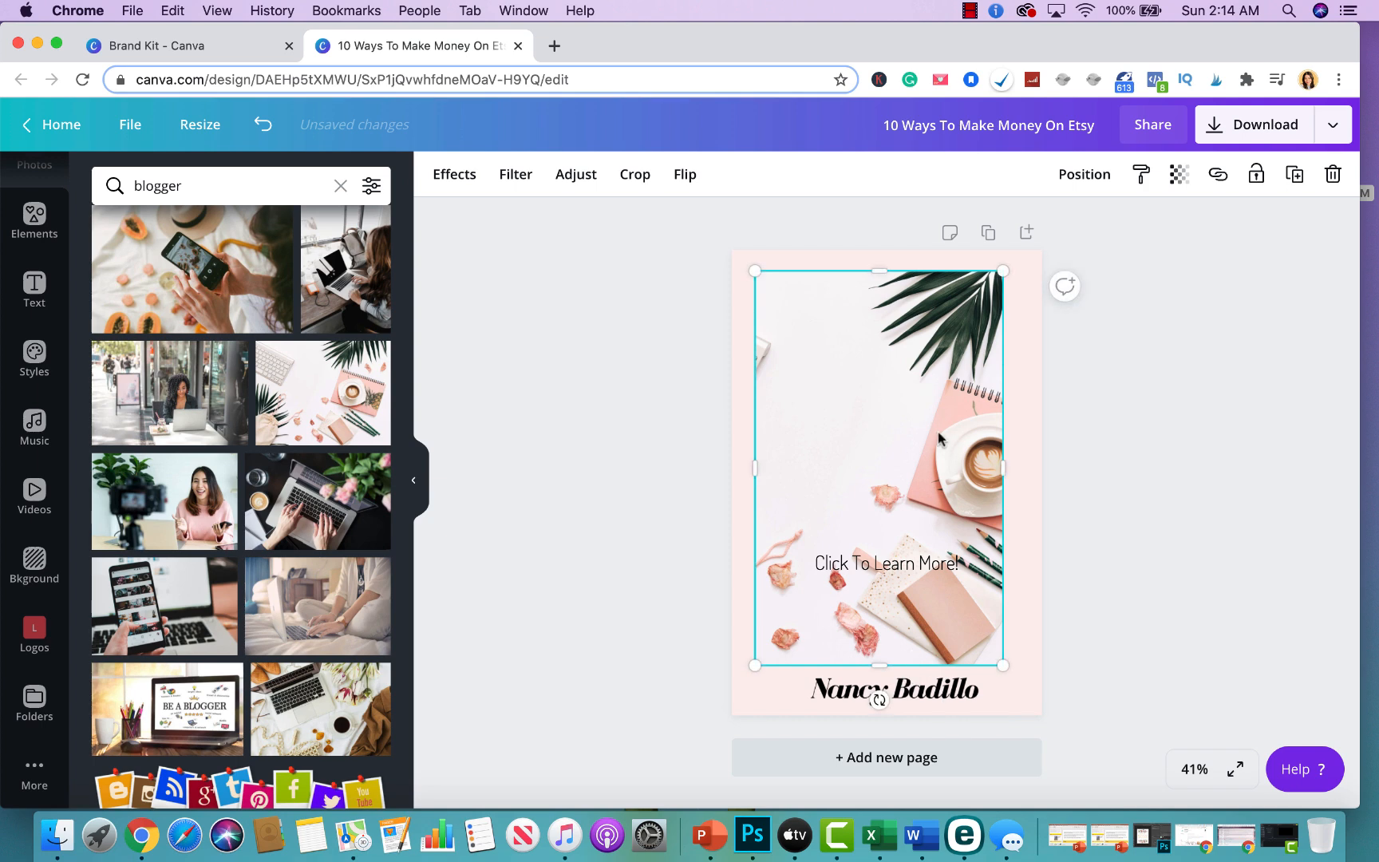
left_click(1079, 174)
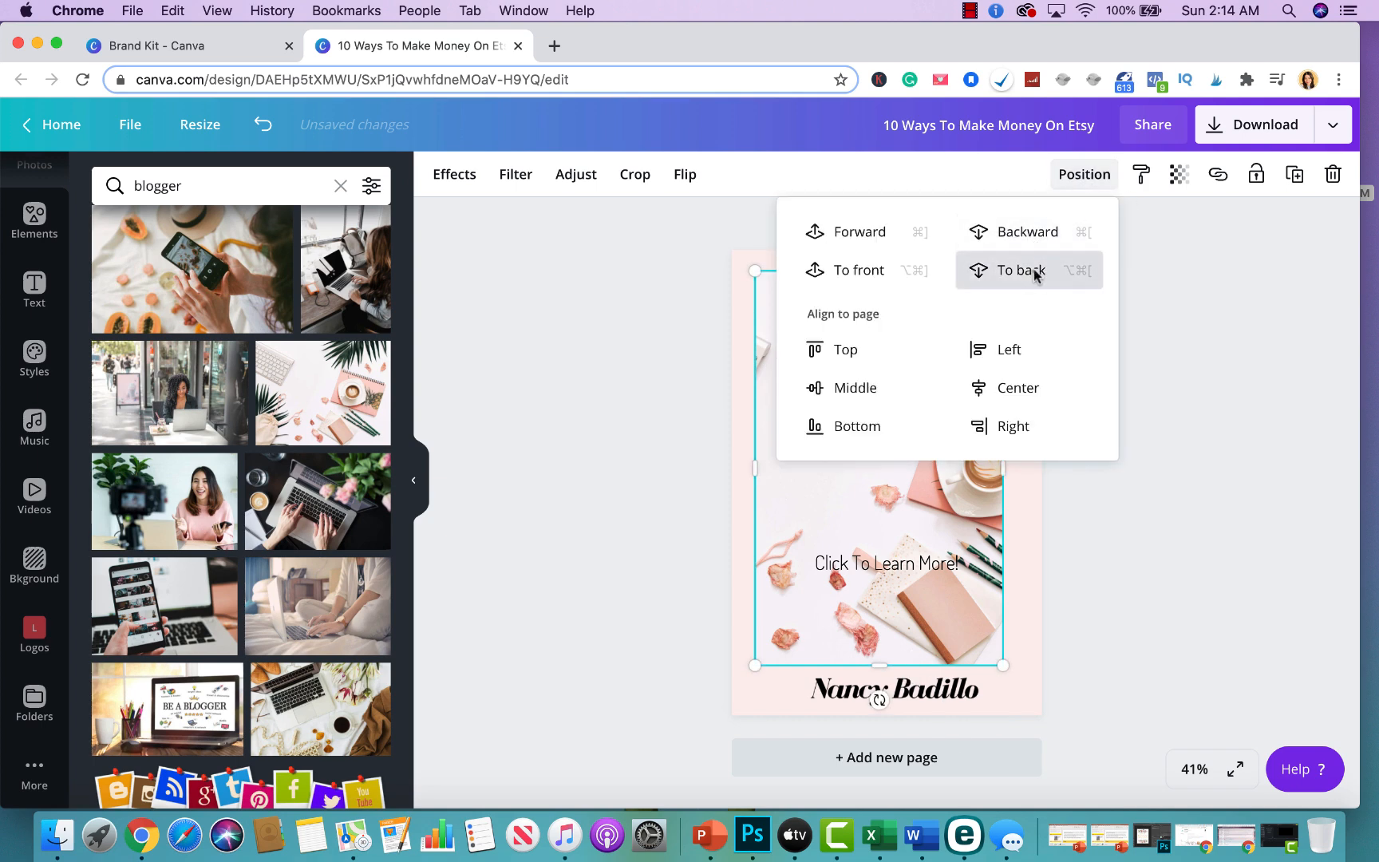
left_click(1032, 270)
left_click_drag(893, 636, 899, 633)
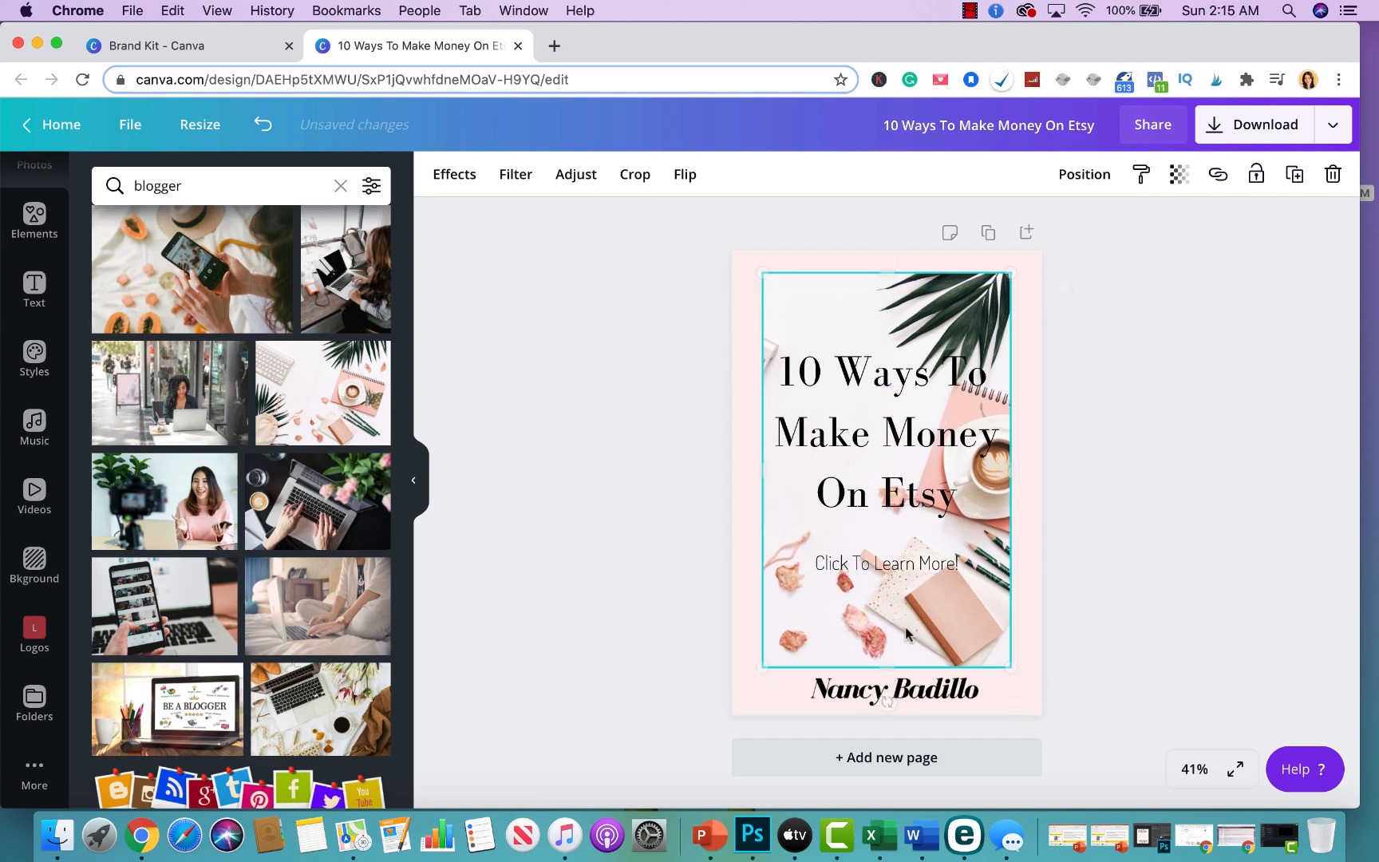
Narrow the heading's text box toward the left and move the subheading up directly beneath the heading.
left_click(938, 467)
left_click_drag(1011, 469, 933, 454)
left_click(1094, 391)
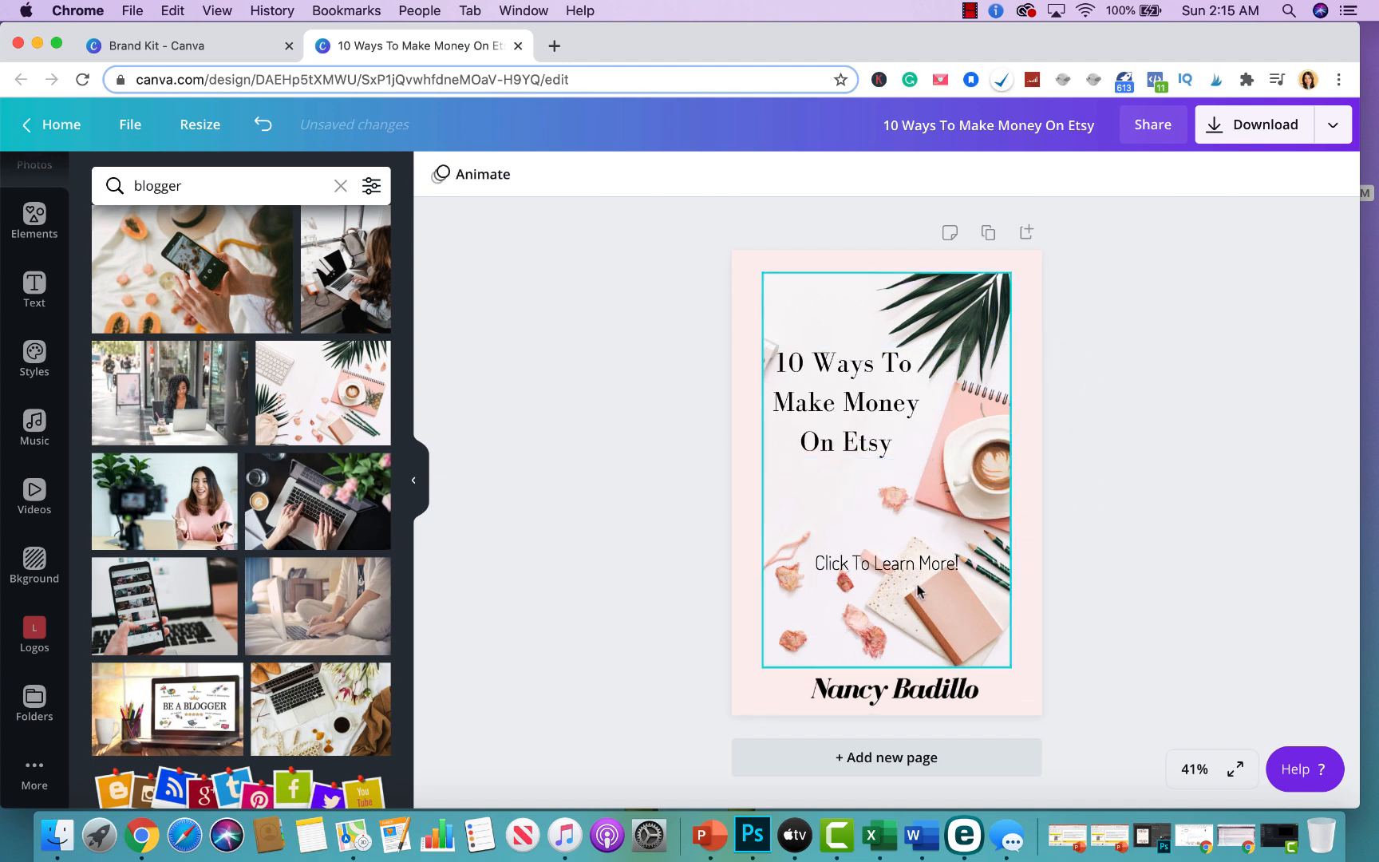
left_click_drag(913, 571, 869, 482)
left_click(1065, 477)
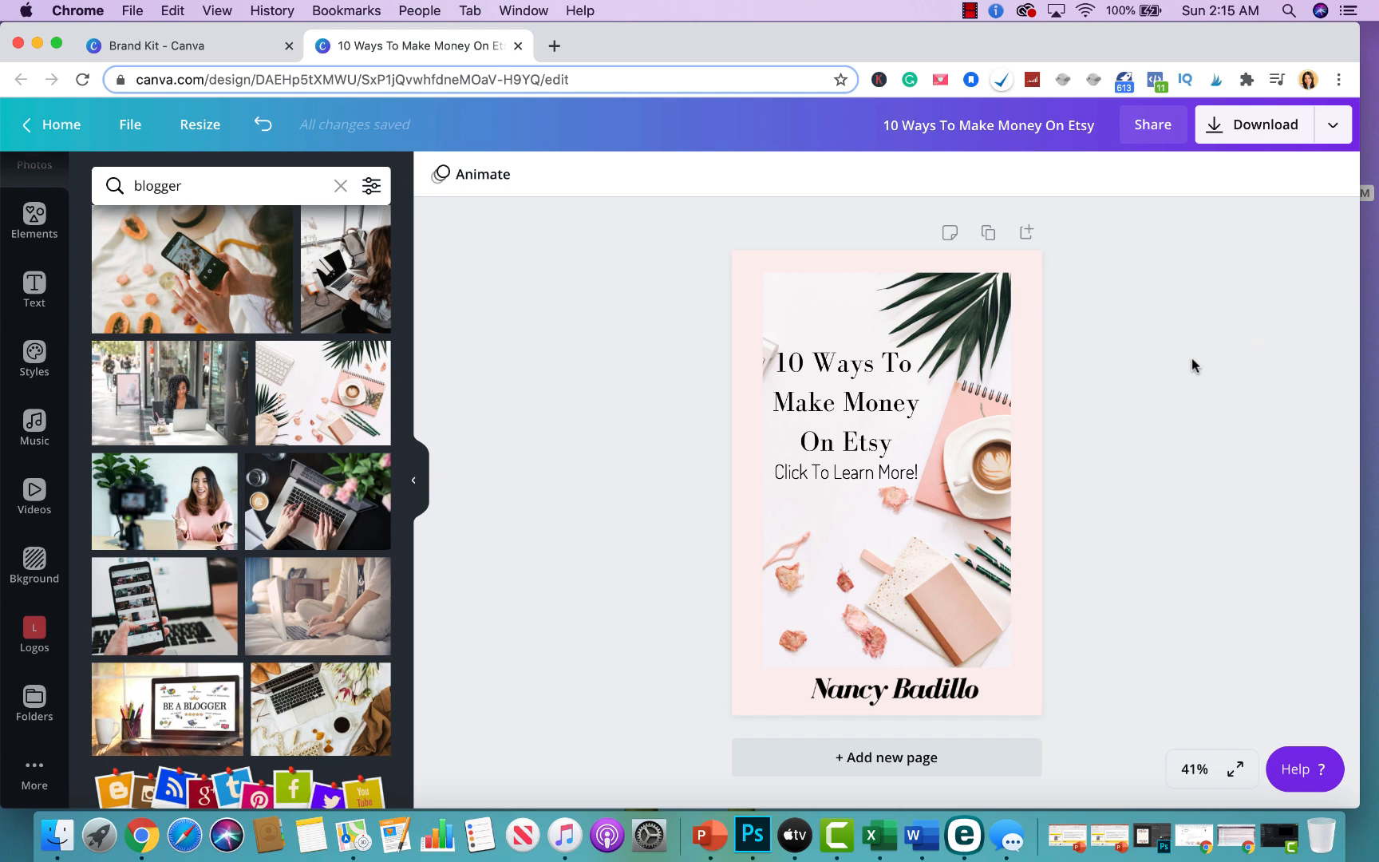
Stretch the photo slightly wider to the right and nudge the wordmark logo a little to the left.
left_click(997, 521)
left_click_drag(1012, 468, 1024, 472)
left_click(1168, 473)
left_click_drag(967, 691, 958, 689)
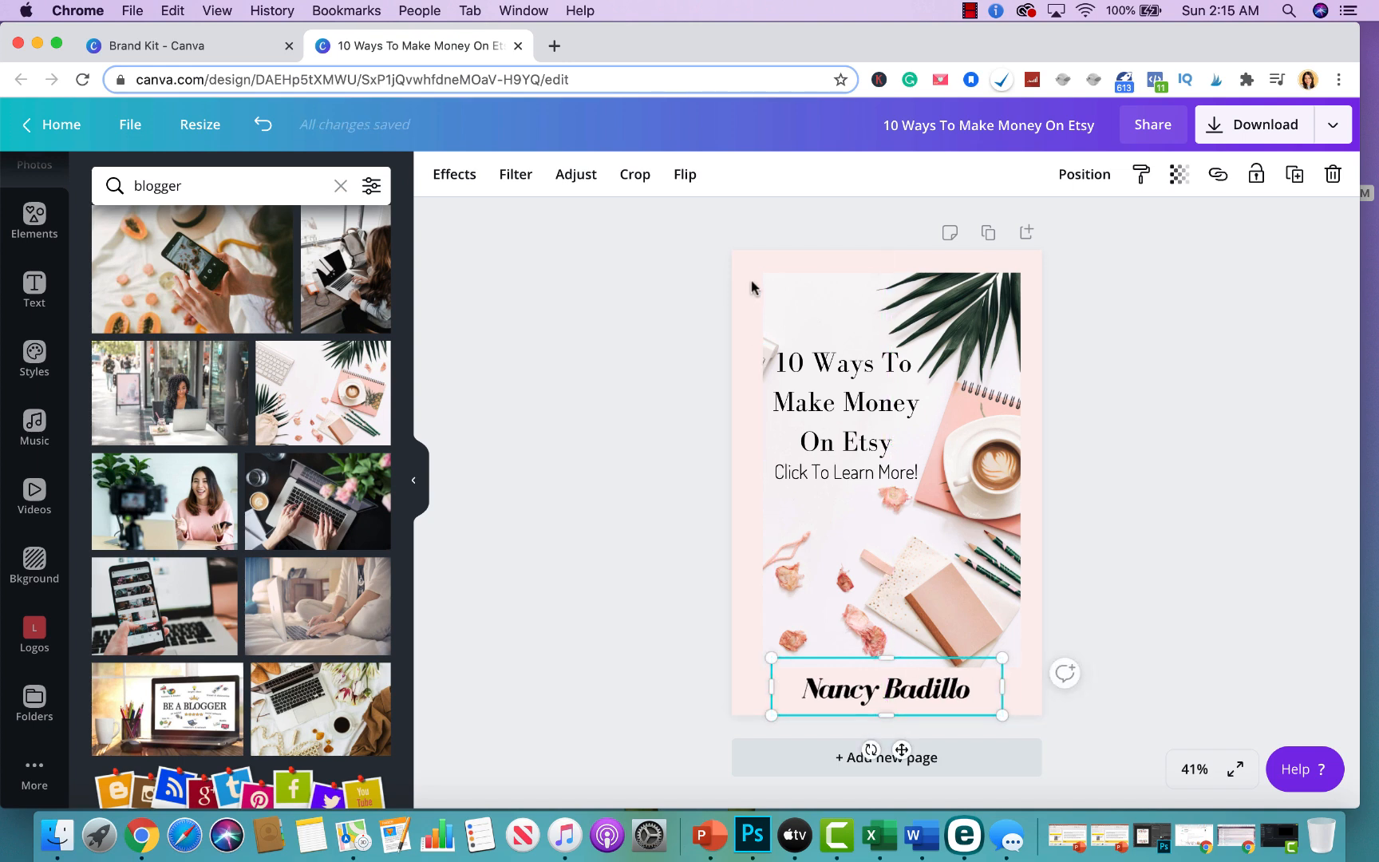
left_click(642, 425)
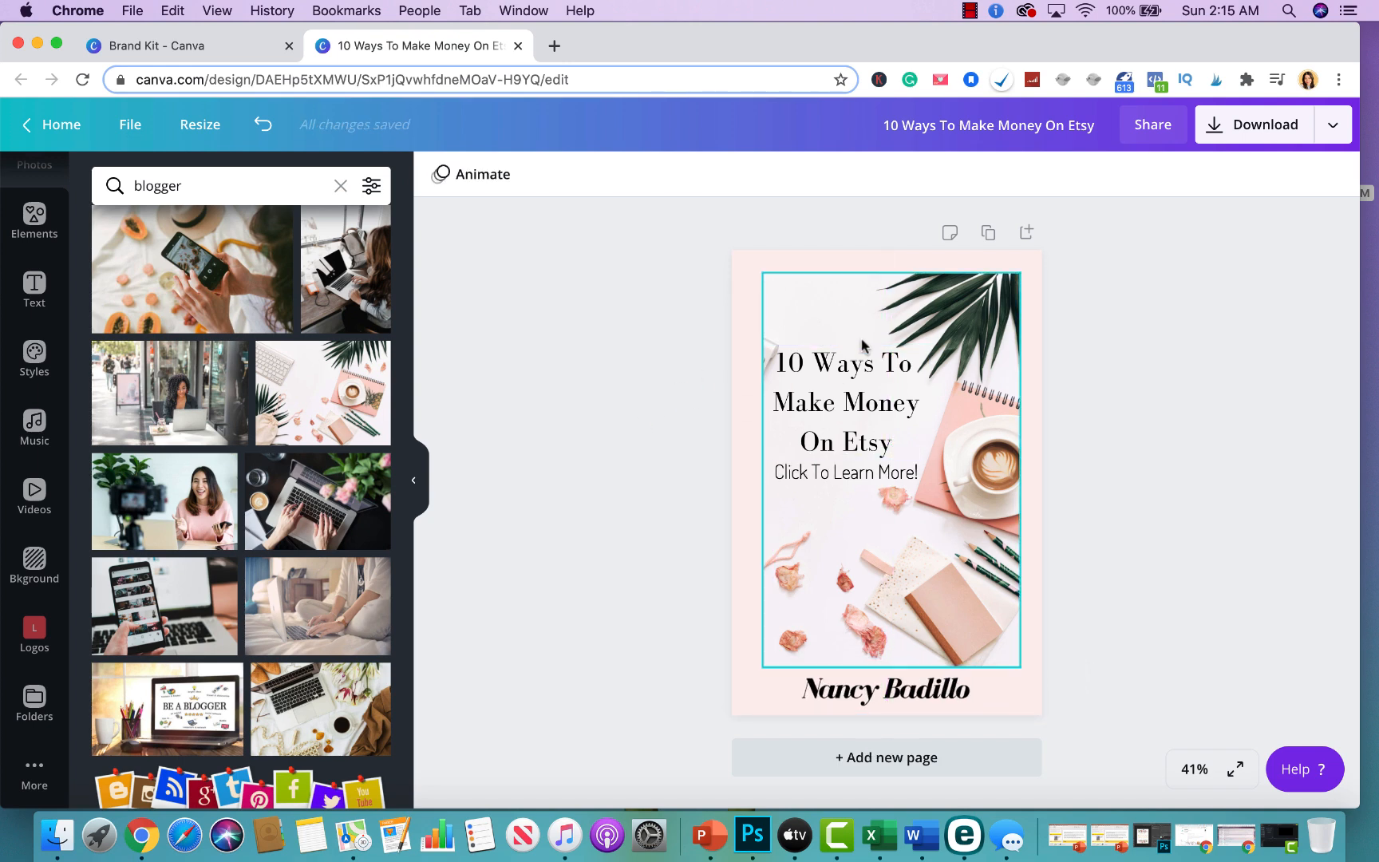